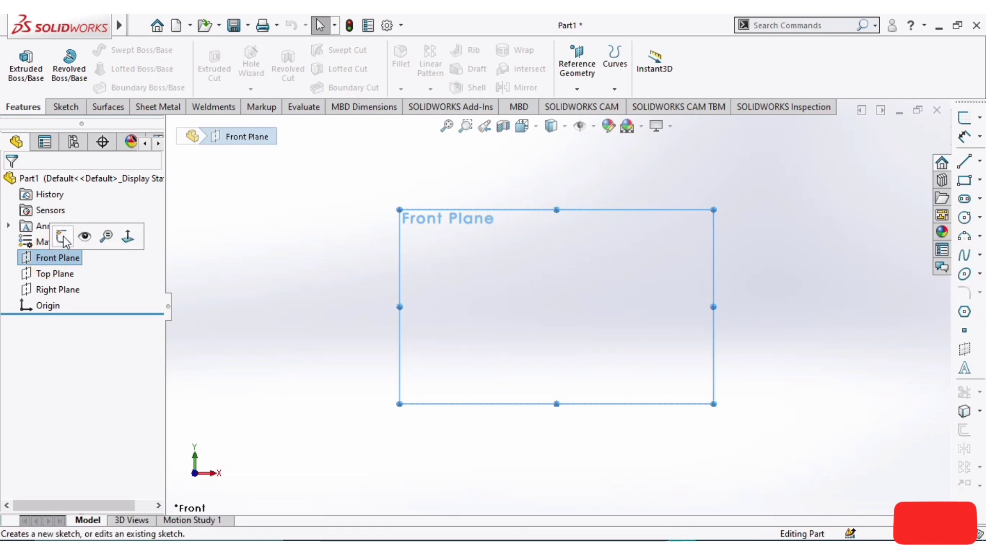
Step: On the Front Plane, sketch a corner rectangle about 192 by 33 mm from the origin downward and convert its edges to construction geometry
click(63, 236)
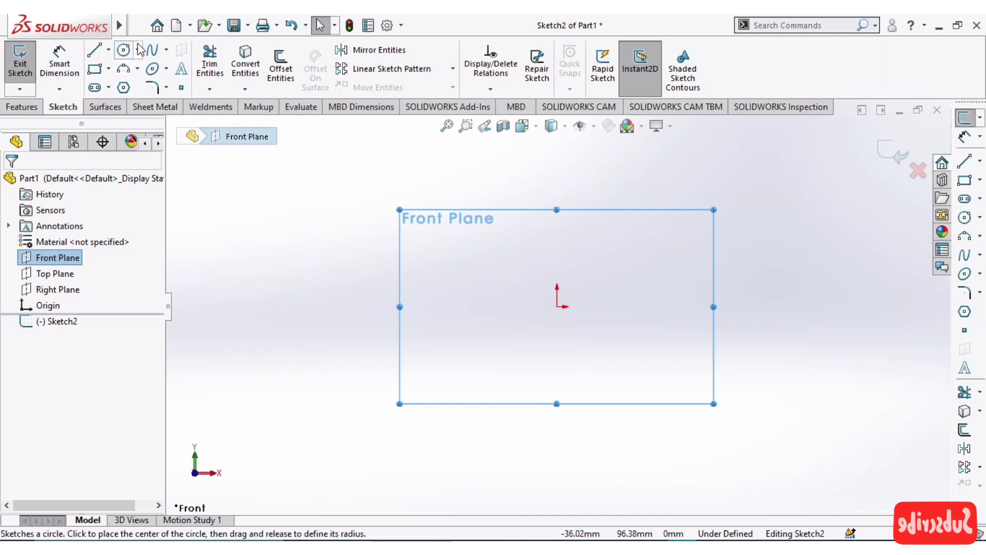
click(94, 71)
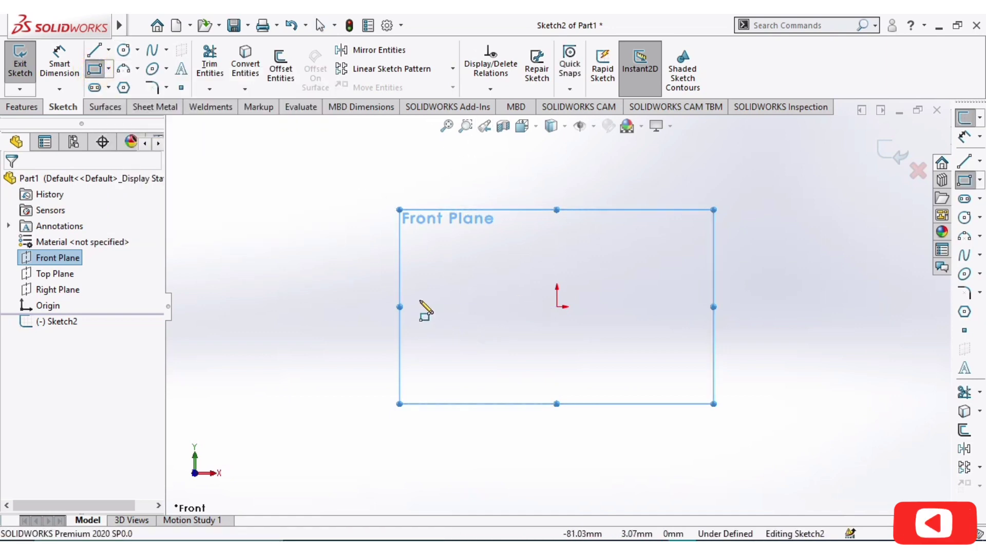
click(557, 307)
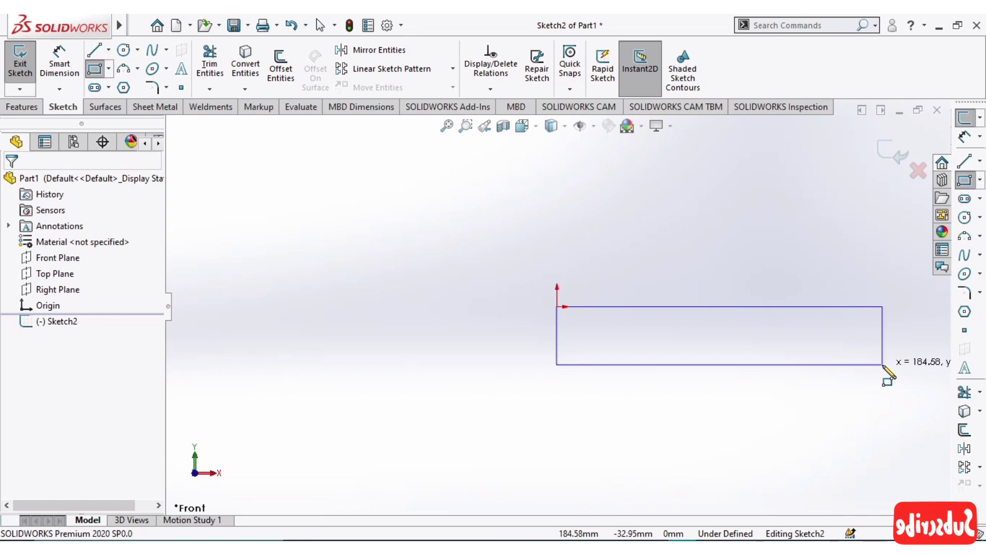
click(895, 364)
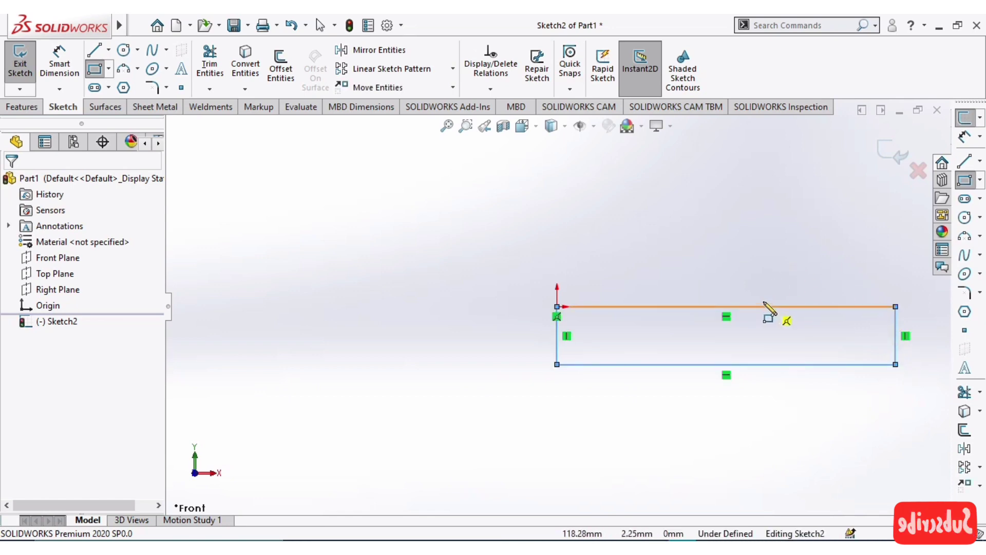
key(Escape)
drag(443, 251, 909, 435)
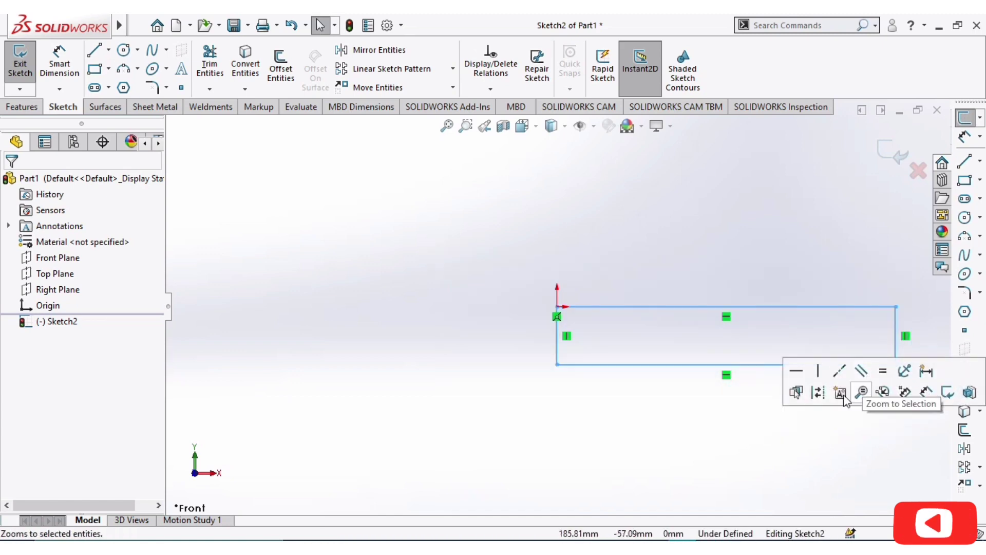
click(818, 392)
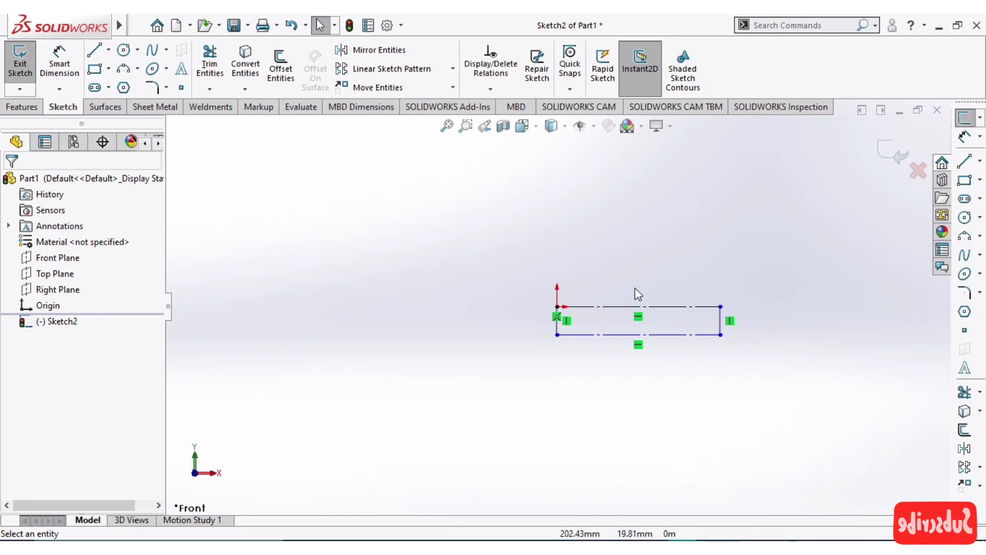
Step: Draw a shallow upward-bulging three-point arc between the rectangle's two lower corners and exit the sketch
scroll(611, 298, down, 5)
scroll(587, 310, up, 3)
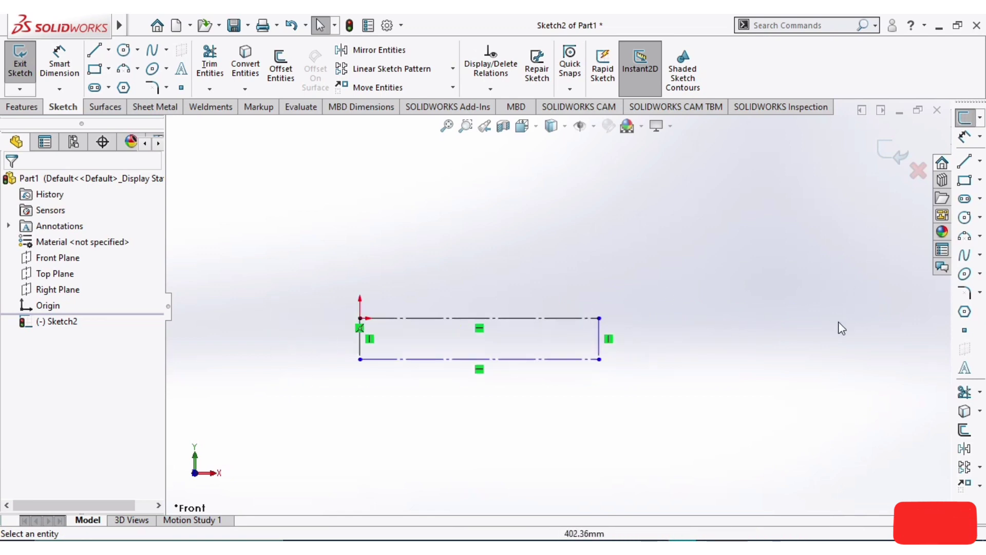
scroll(433, 286, down, 3)
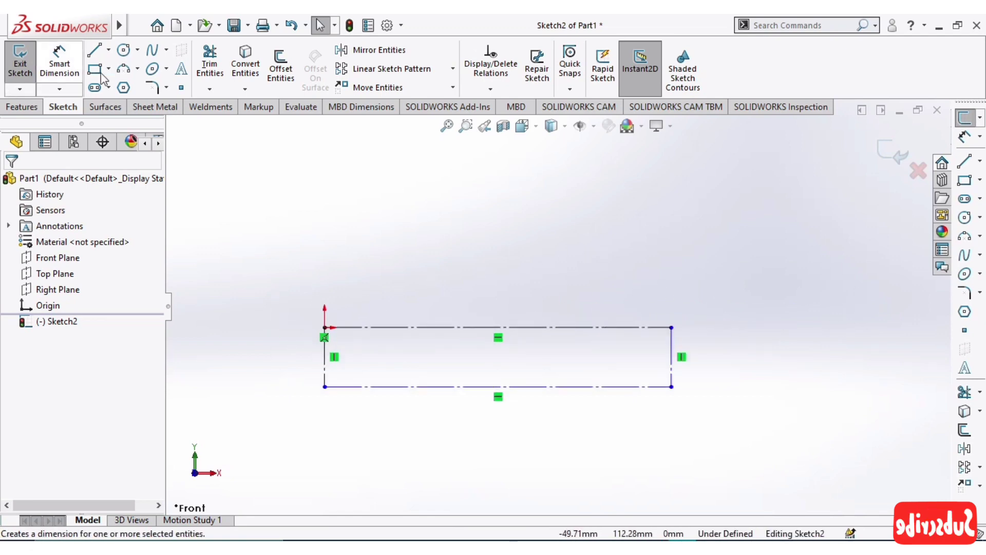
click(123, 72)
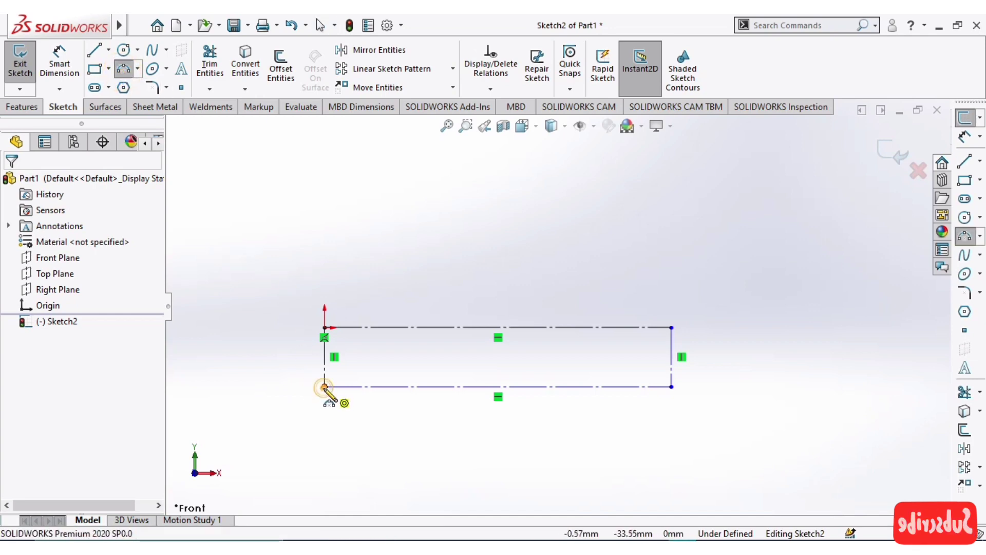
click(324, 387)
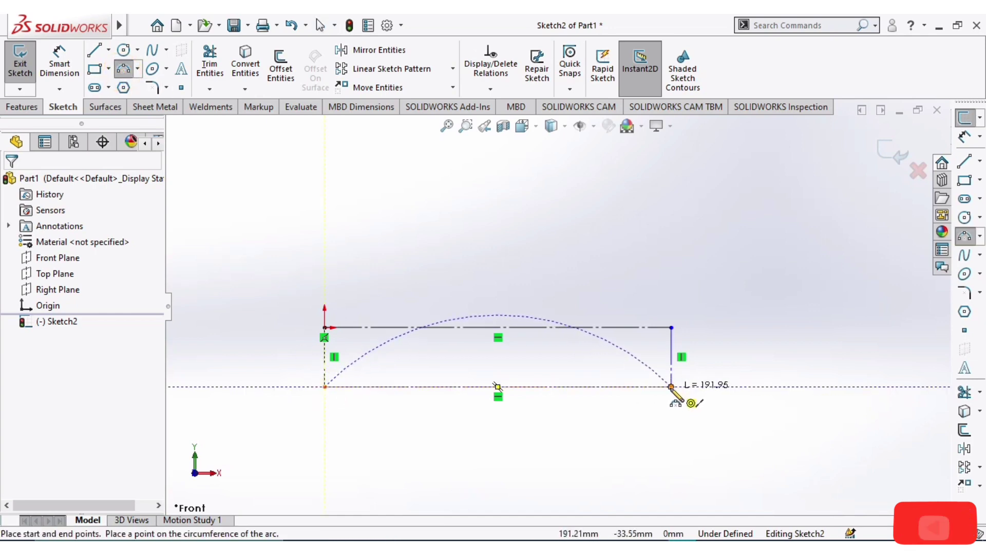
click(671, 387)
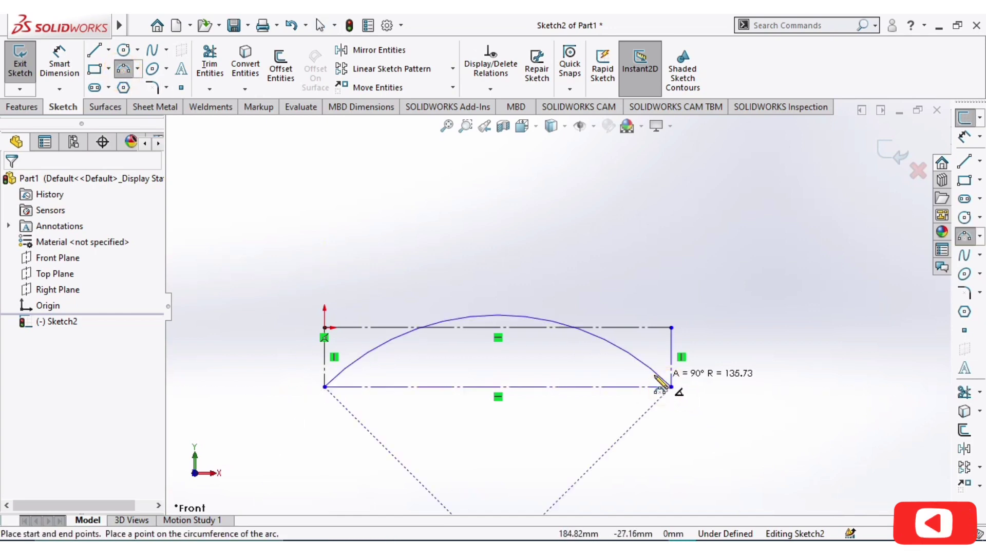
click(549, 362)
key(Escape)
scroll(454, 374, down, 3)
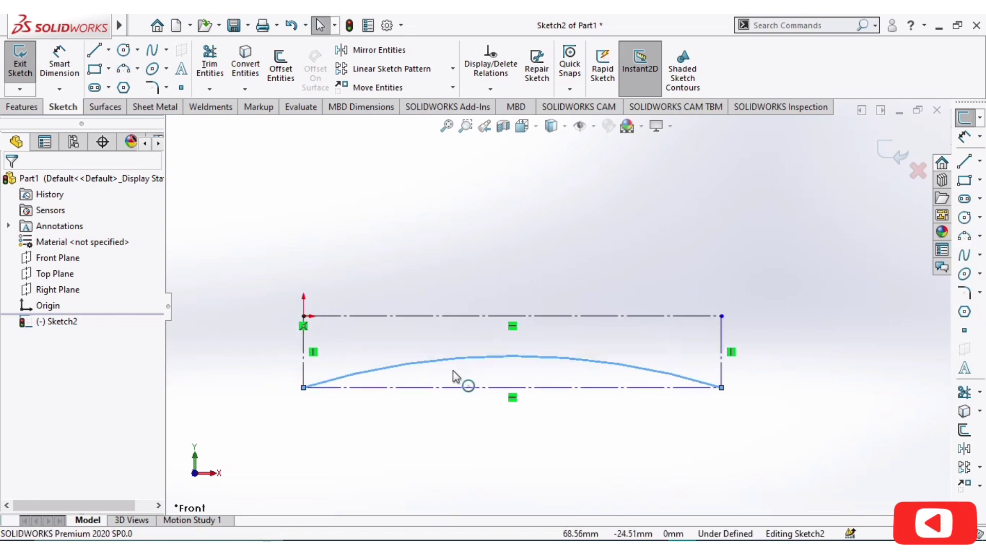
click(890, 153)
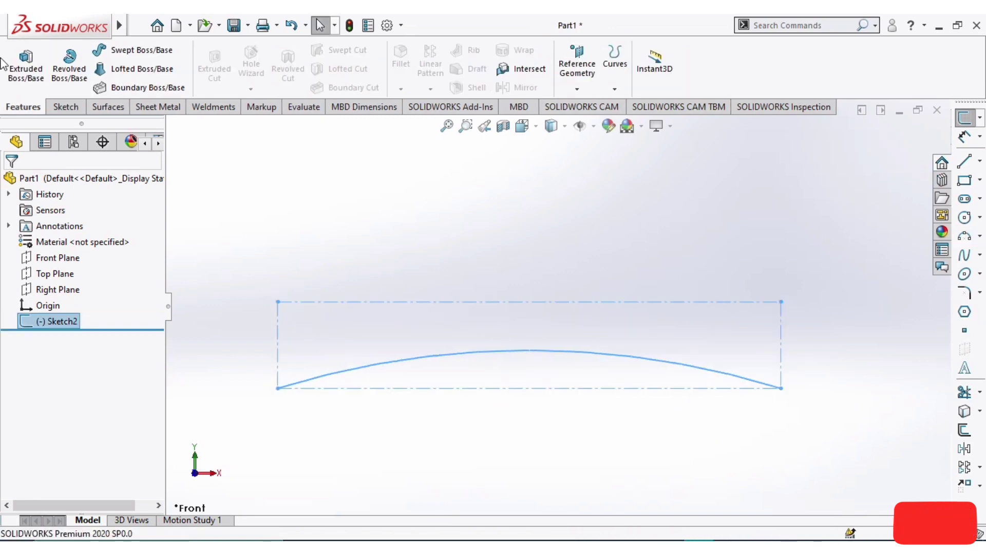
Step: Extrude the arc sketch as a surface with a blind depth of 150 mm
click(113, 107)
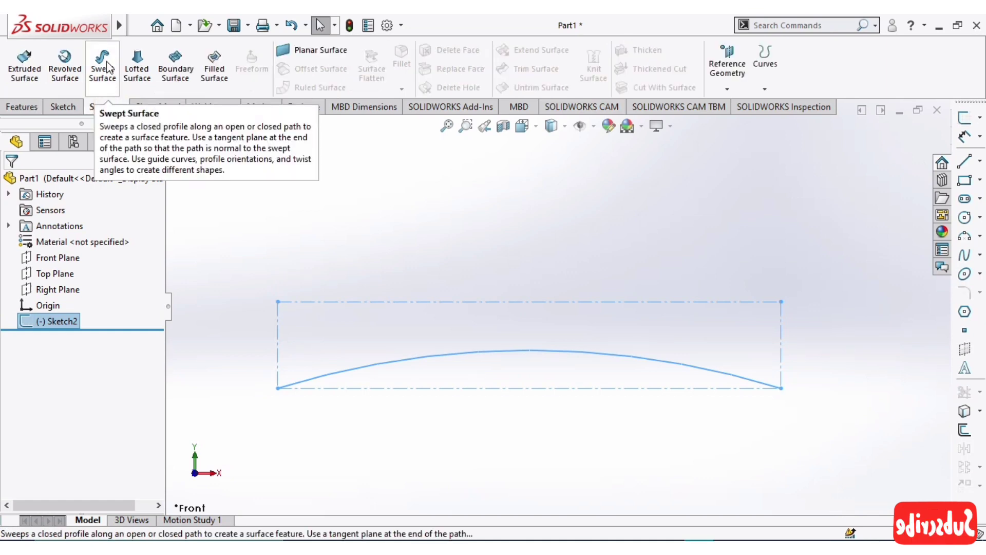
click(14, 74)
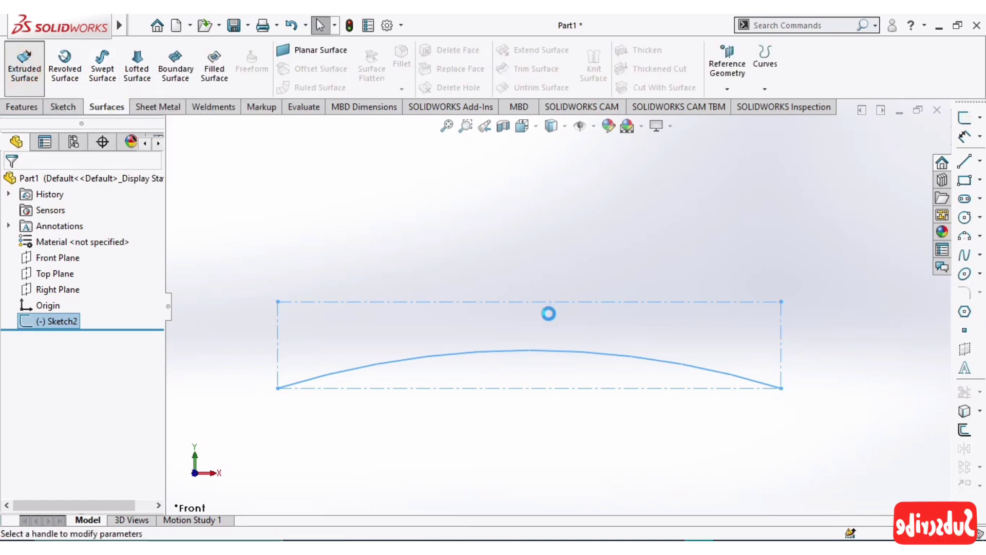
middle_drag(788, 281, 778, 299)
double_click(91, 321)
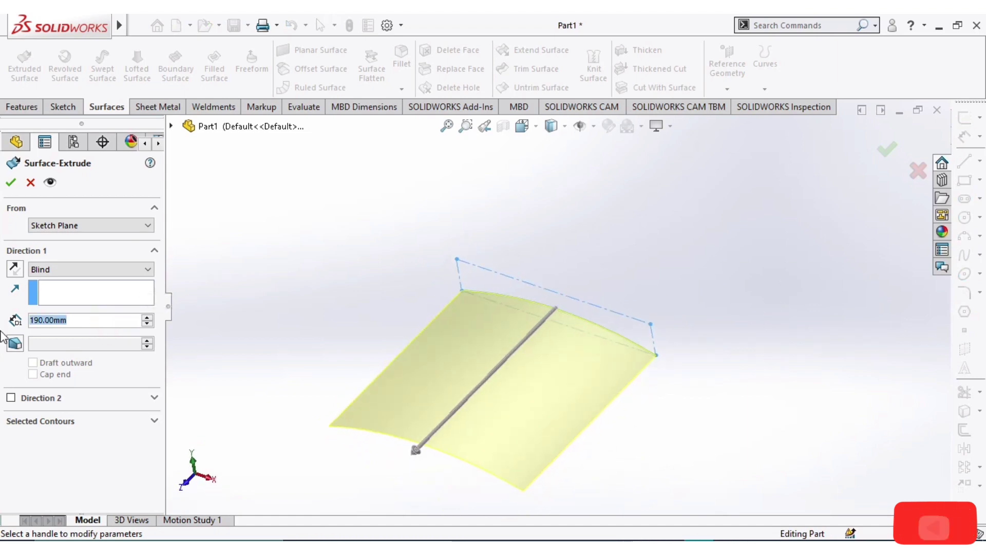
text(150)
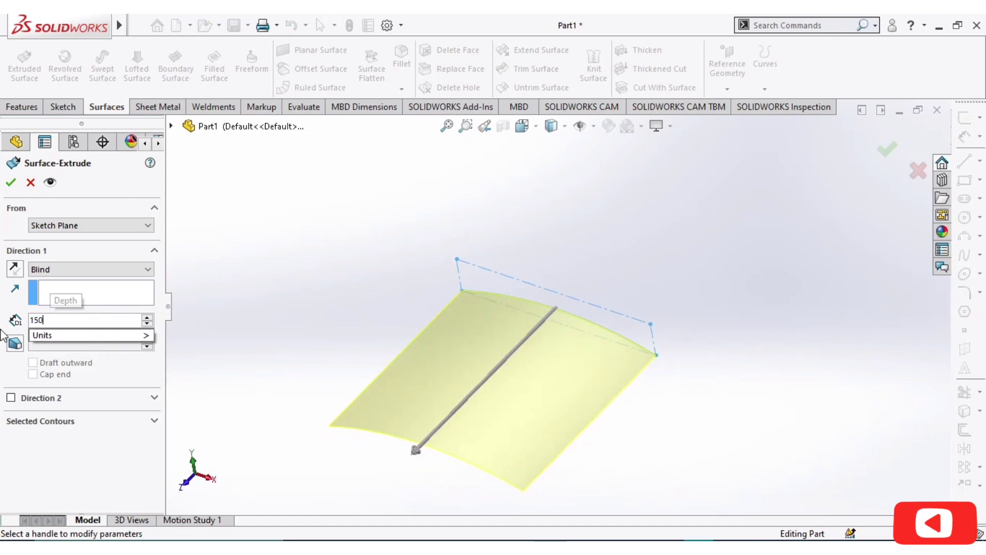
key(Return)
middle_drag(754, 288, 761, 224)
click(887, 150)
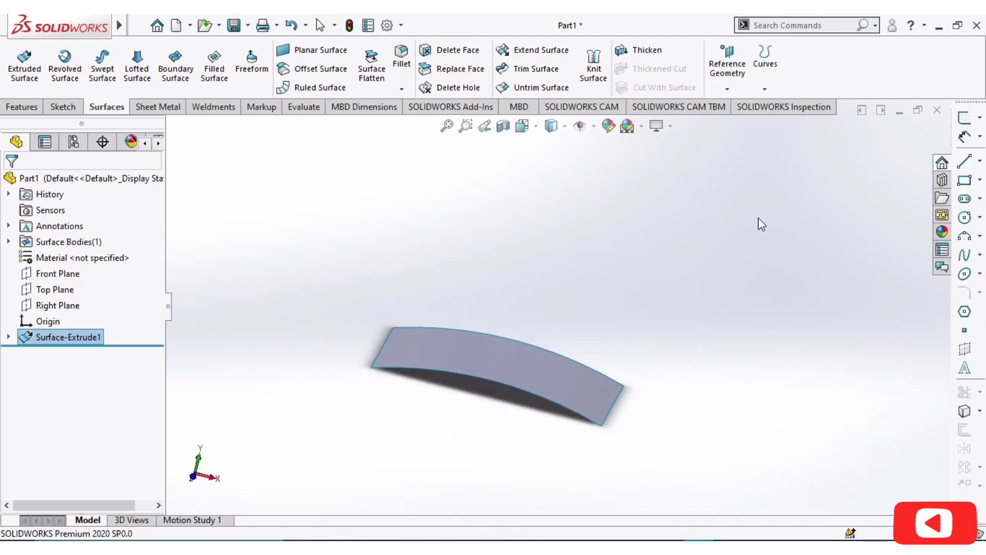
click(77, 274)
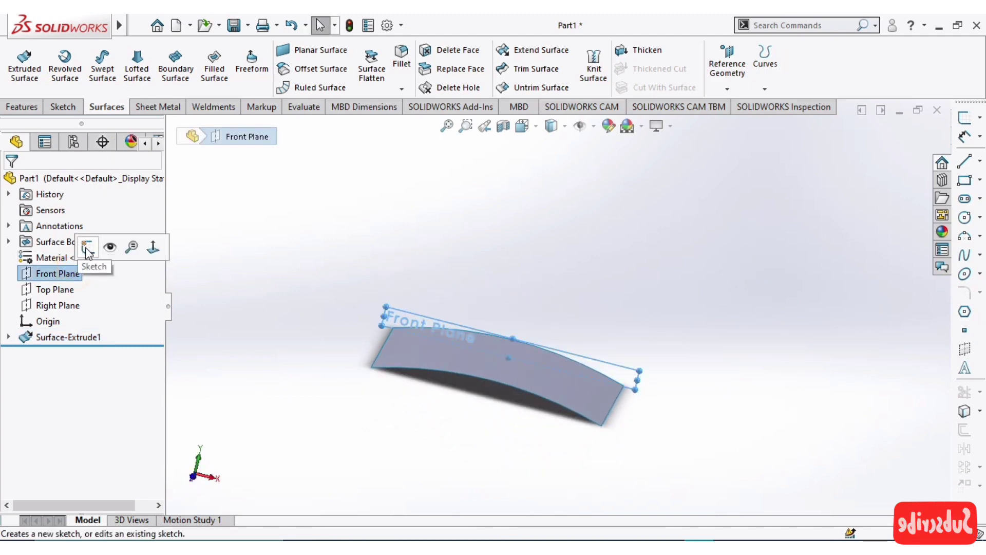
click(87, 248)
click(535, 126)
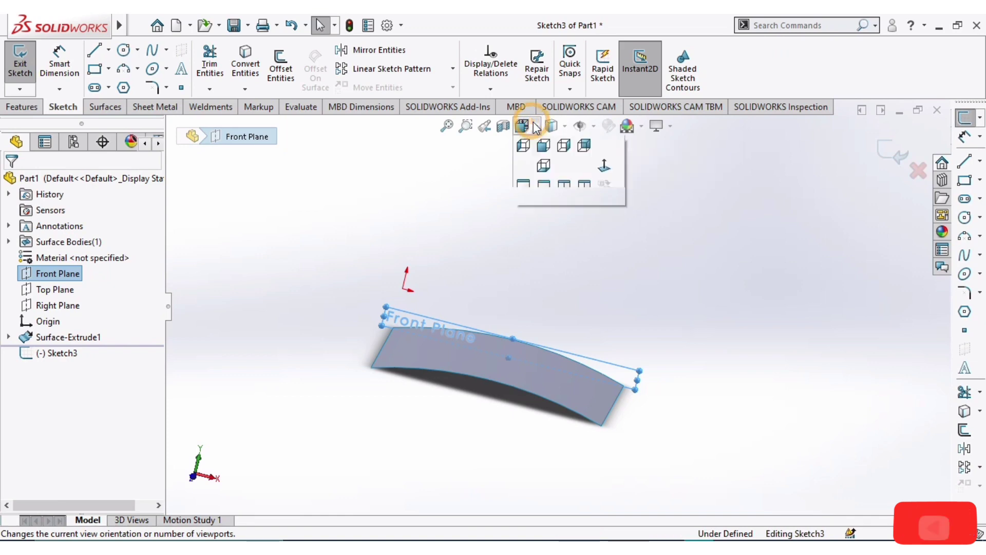
click(604, 165)
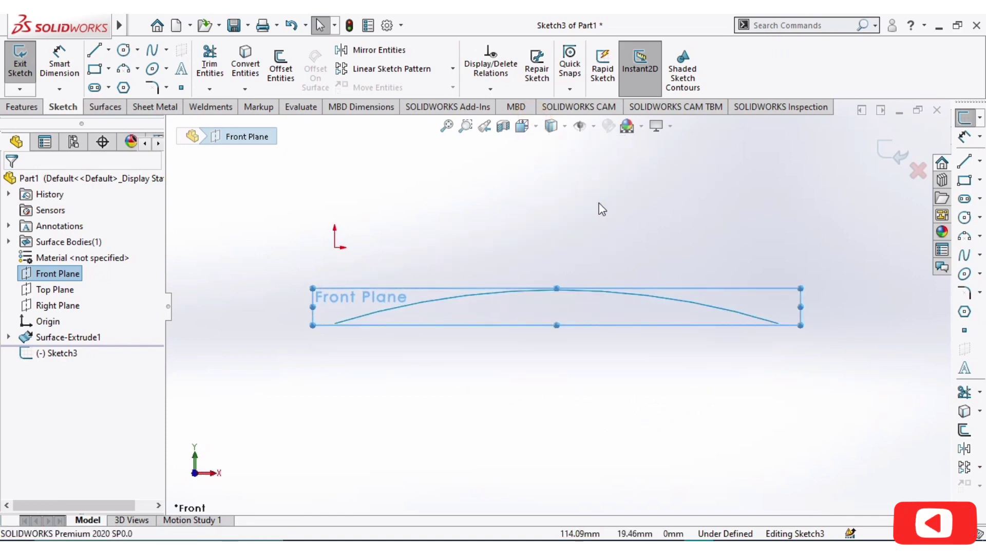
middle_drag(471, 194, 476, 280)
click(461, 257)
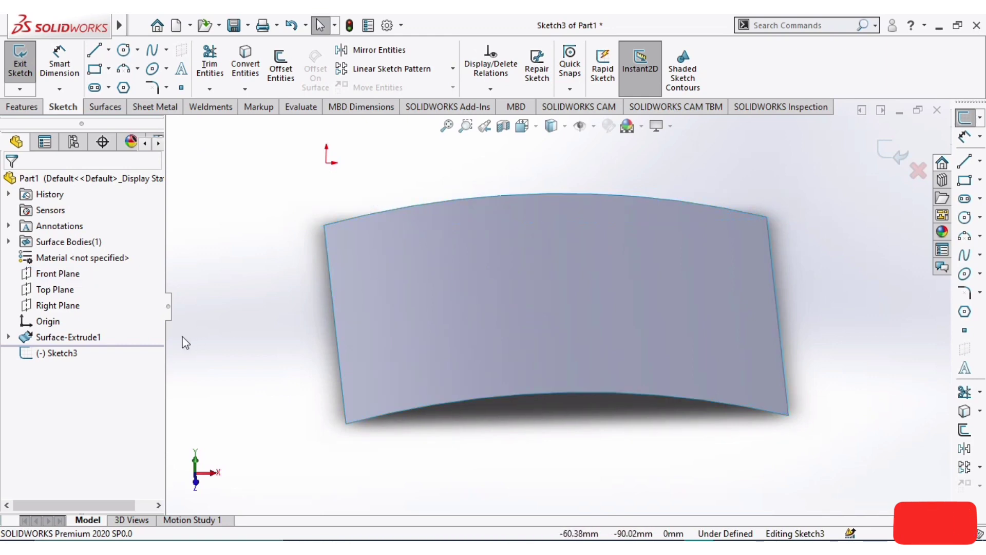
click(919, 171)
click(483, 291)
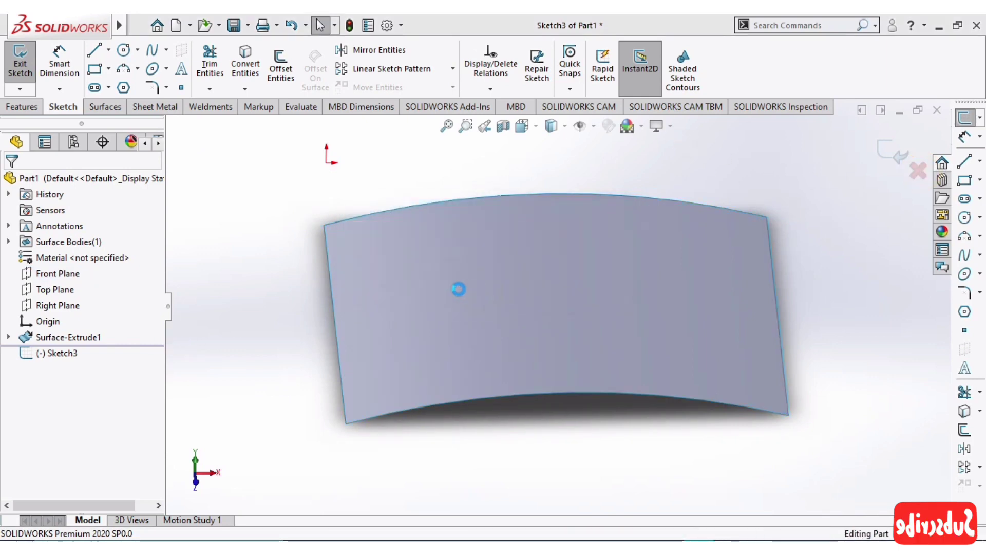
Step: Start a sketch on the Top Plane and draw a horizontal centerline joining the midpoints of the surface's two side edges
click(55, 289)
click(66, 266)
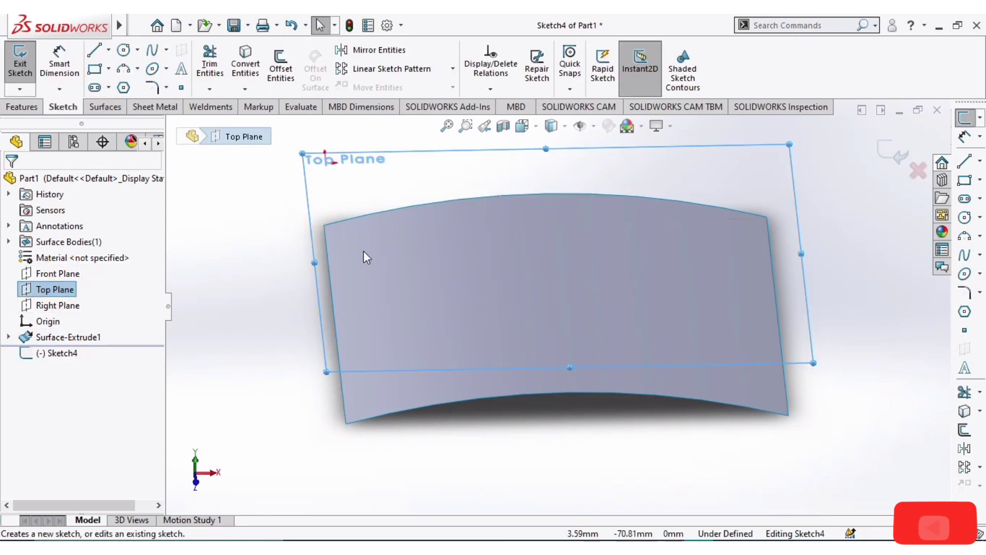
click(534, 126)
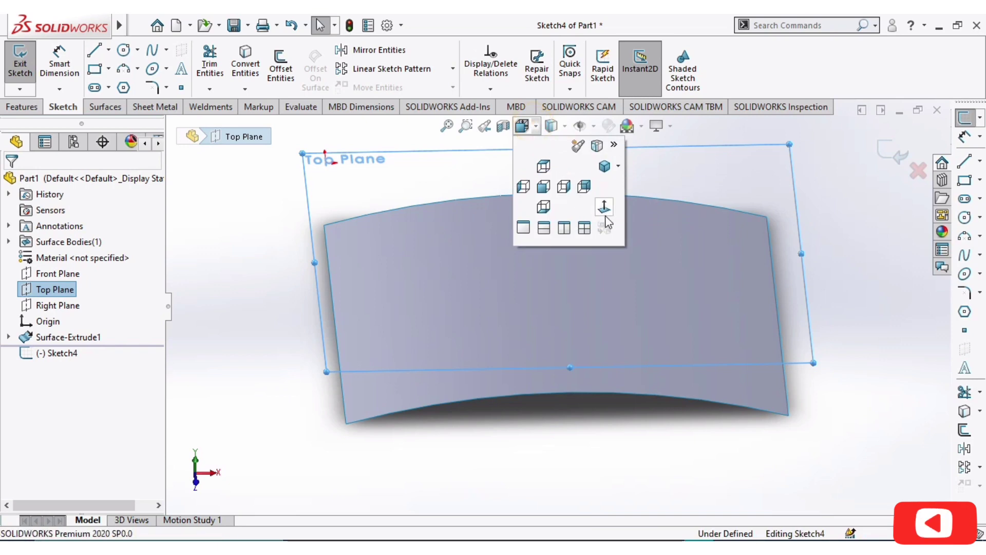
click(605, 211)
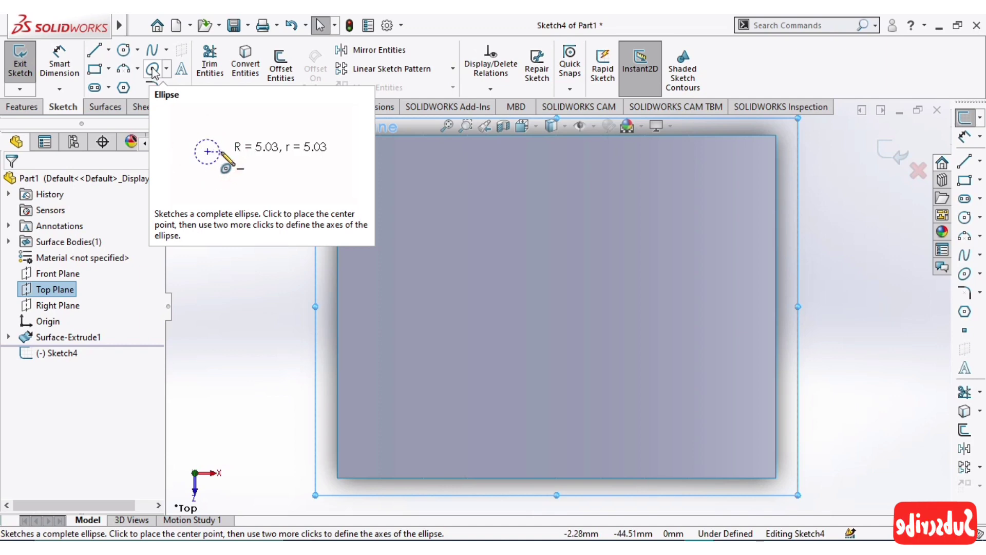
click(94, 87)
key(Escape)
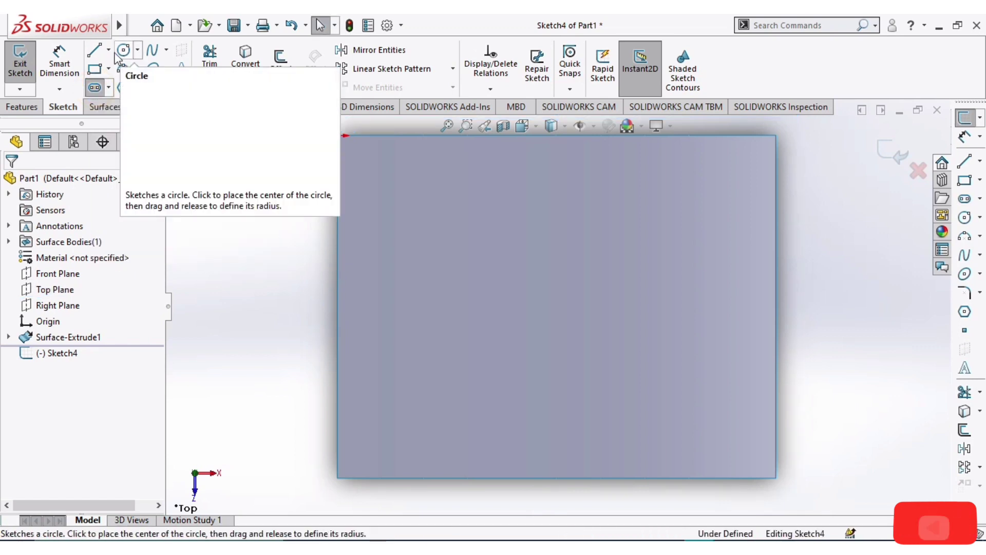
click(109, 50)
click(133, 85)
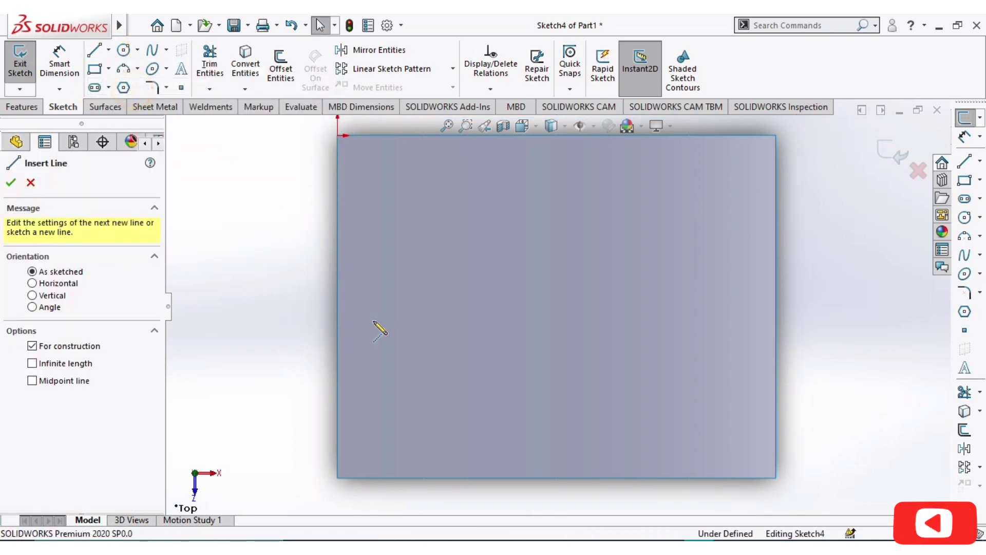
click(337, 307)
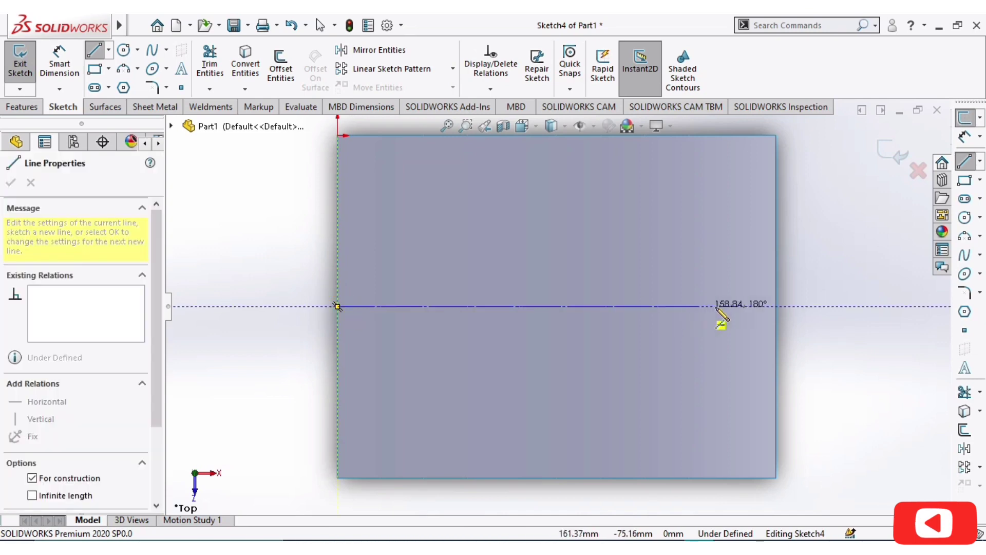
click(776, 307)
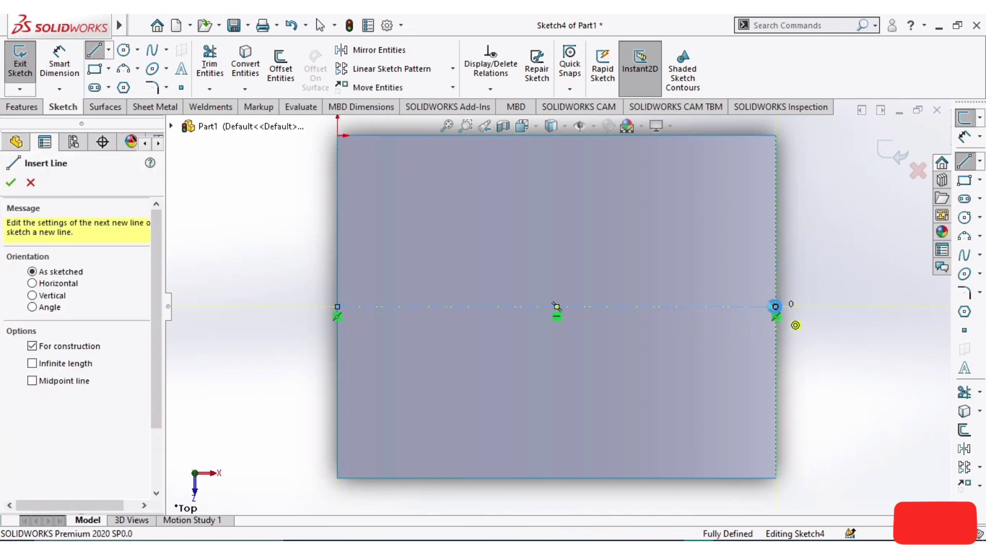
key(Escape)
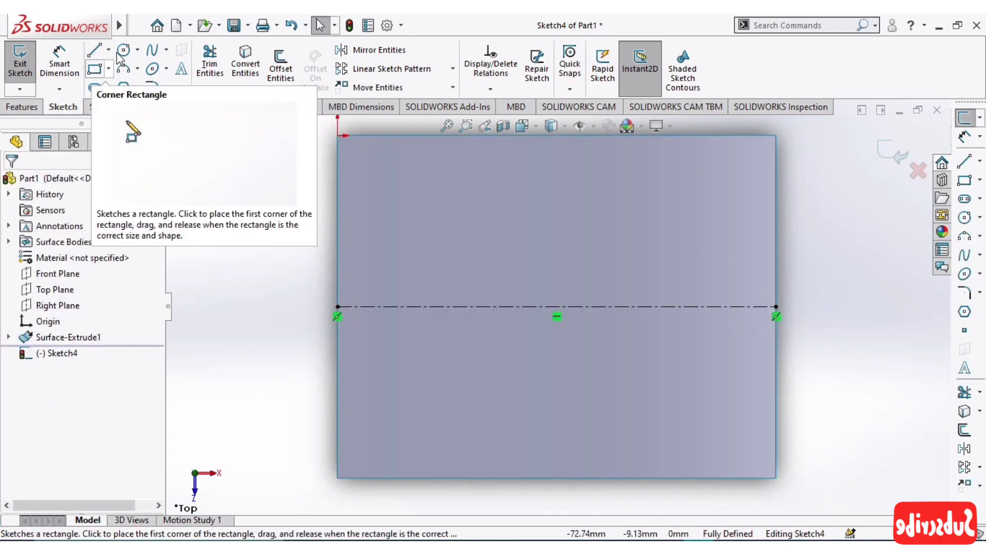
click(96, 88)
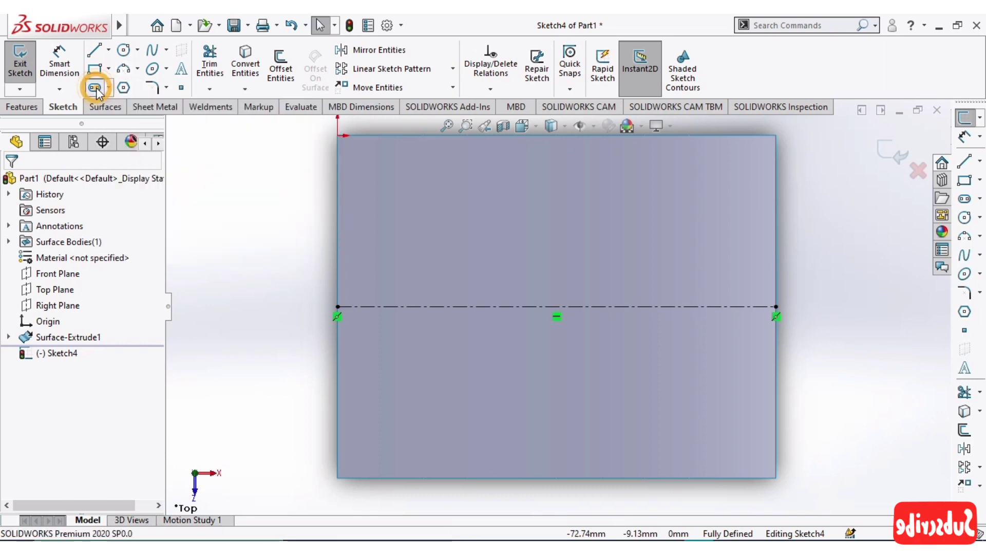
click(389, 307)
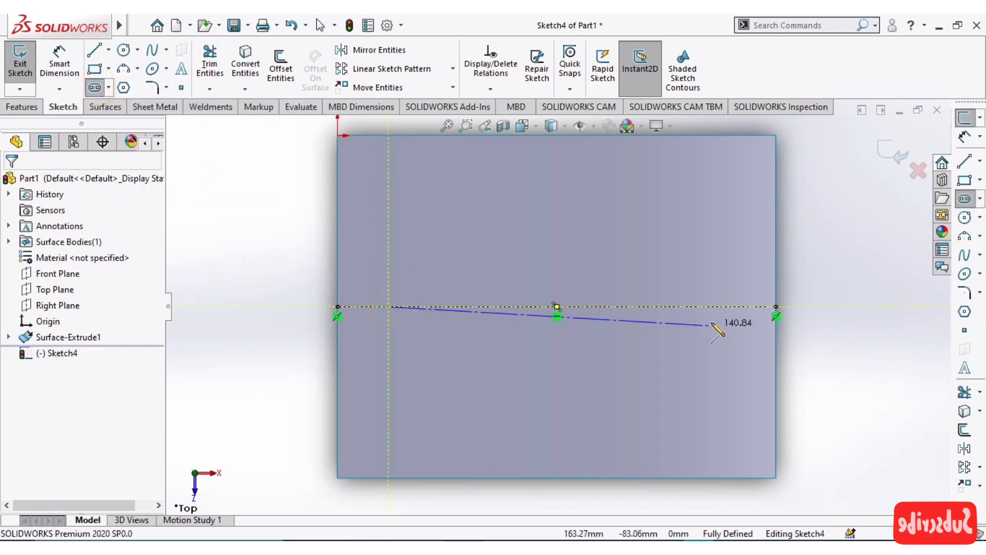
click(729, 307)
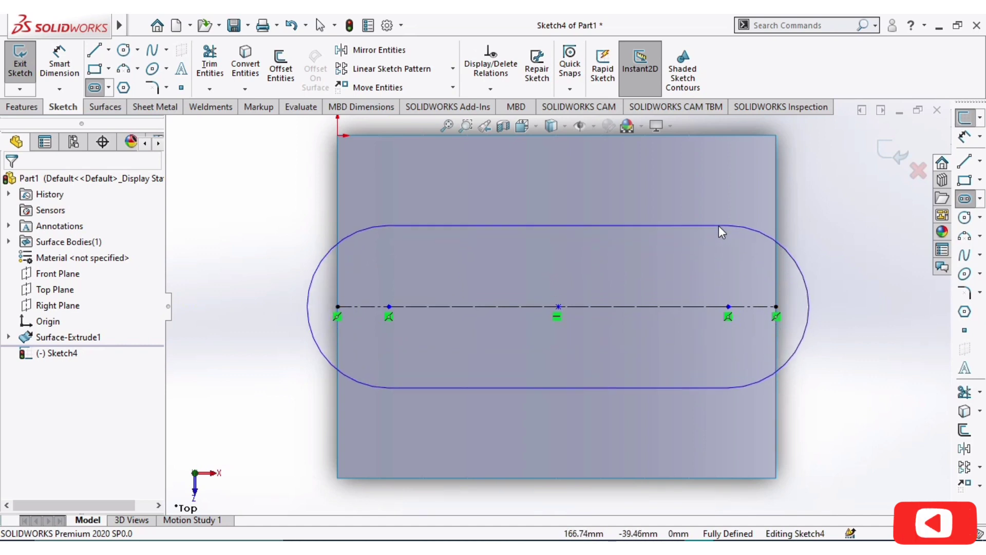
click(703, 265)
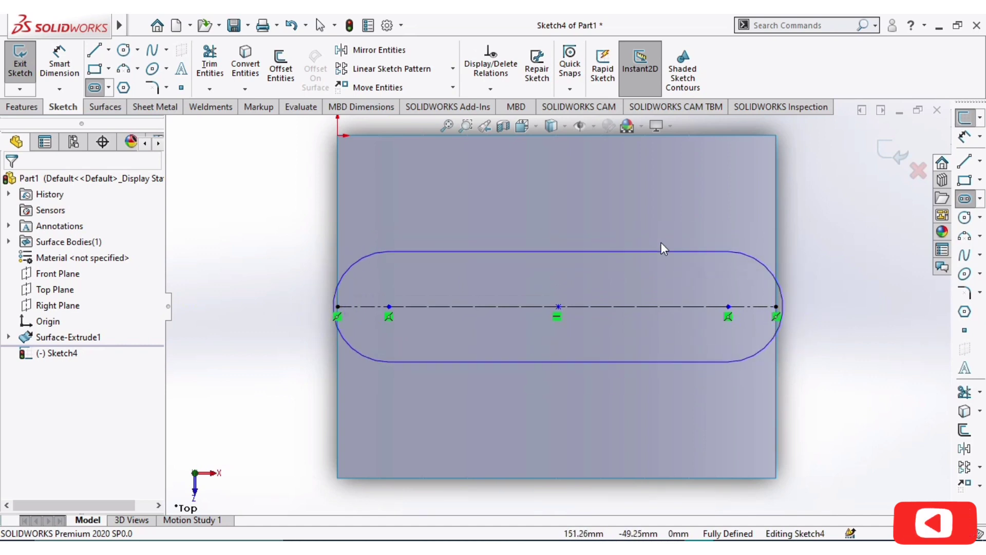
key(Escape)
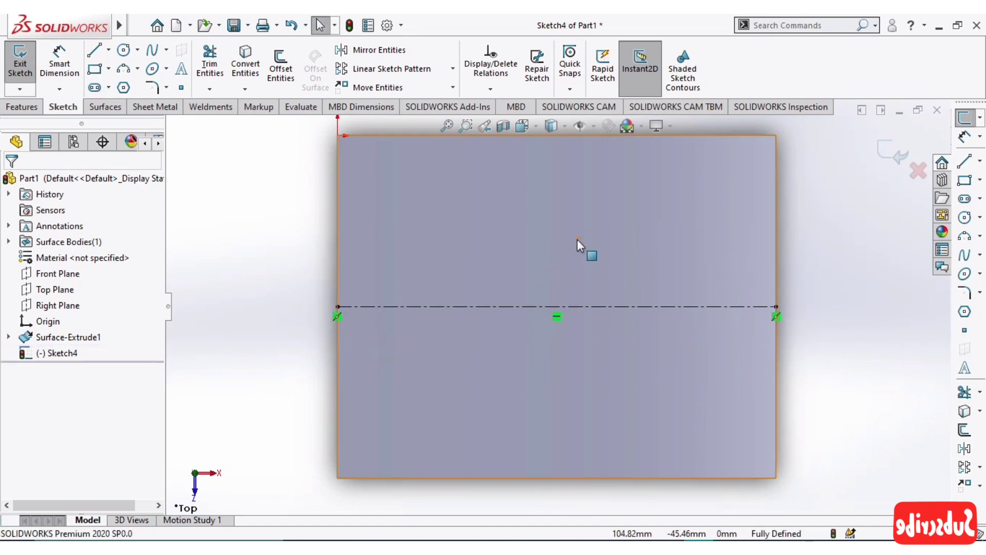
Step: Draw an ellipse centred on the centerline's midpoint, about 76 mm in horizontal semi-axis and nearly as tall as the surface, and exit the sketch
click(151, 70)
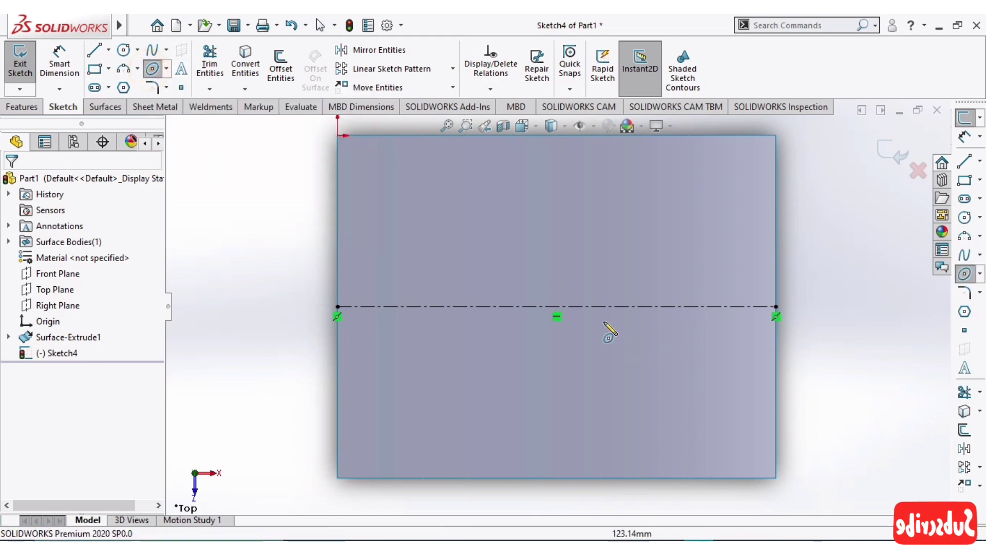
click(556, 306)
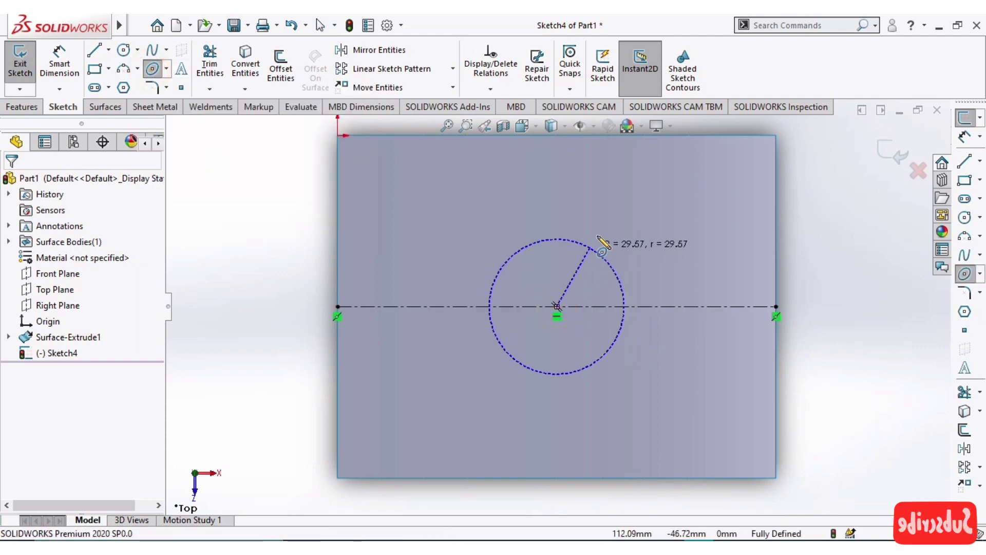
click(726, 307)
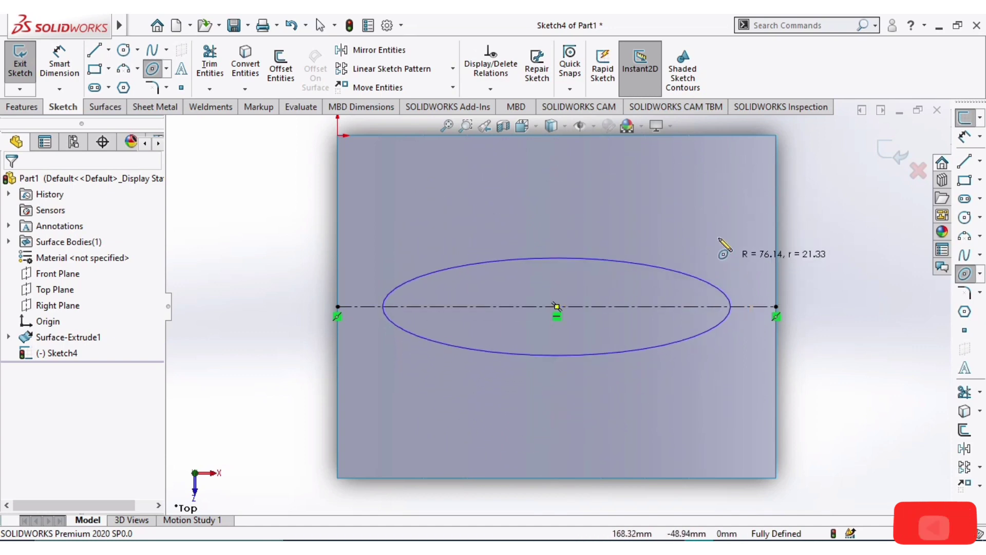
click(718, 157)
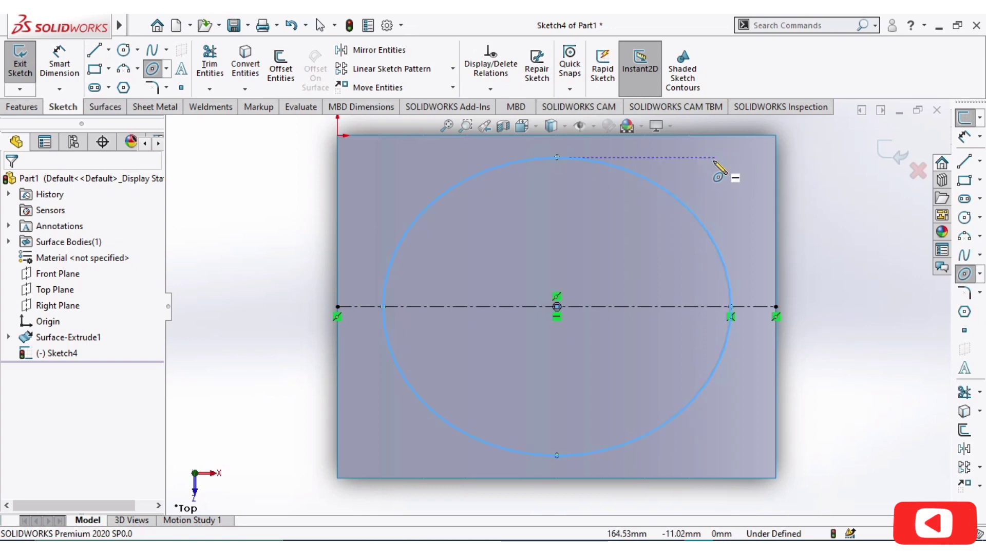
key(Escape)
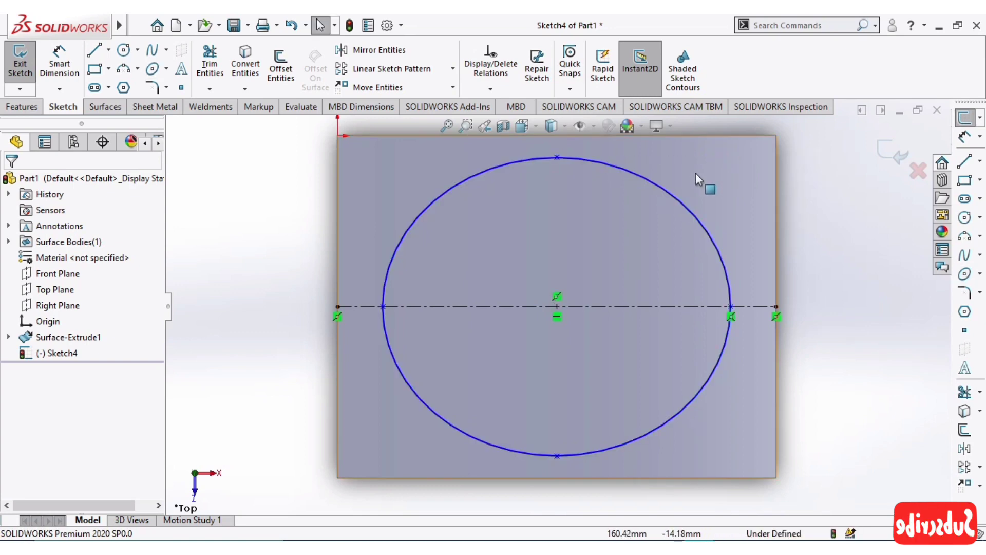
click(894, 162)
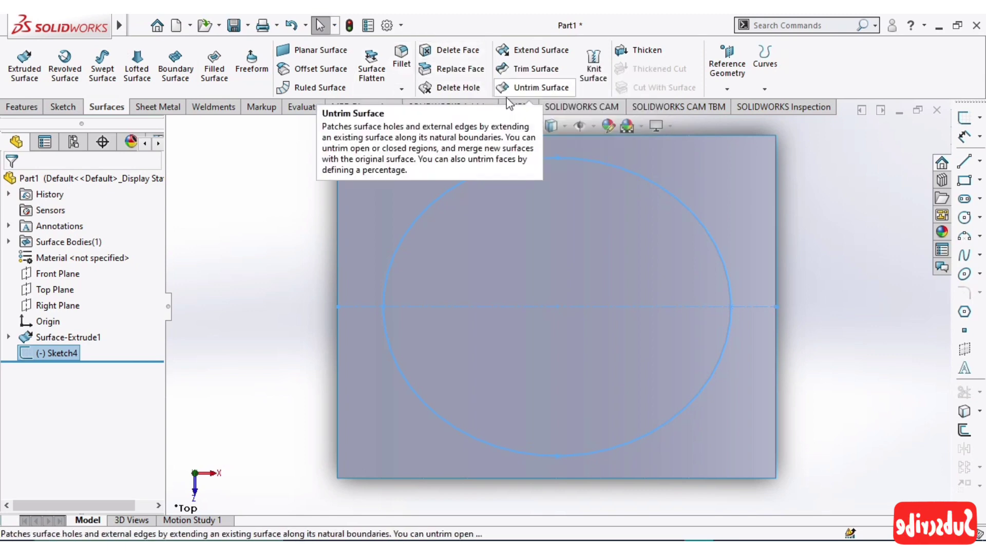
Step: Trim the extruded surface with the ellipse sketch, removing the region outside the ellipse
click(529, 69)
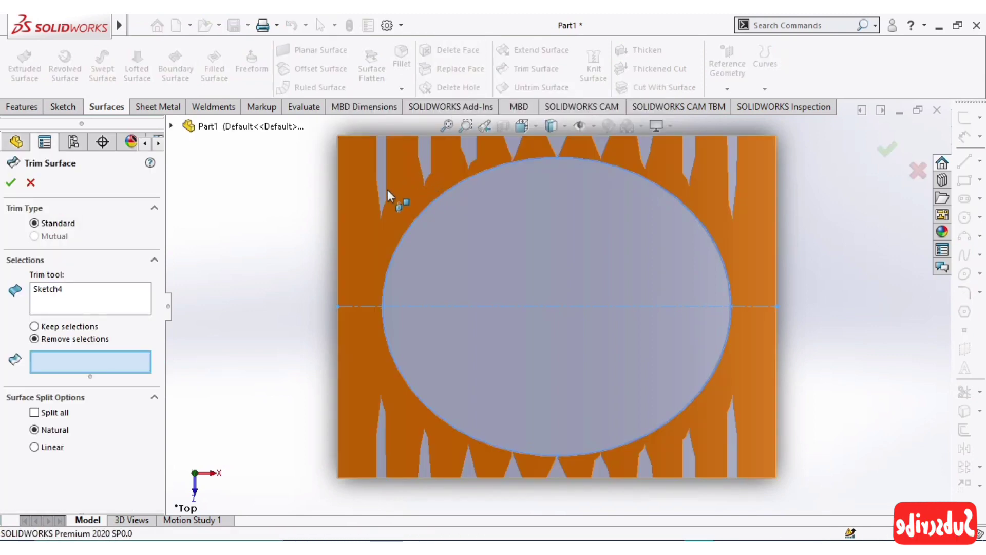
click(390, 192)
click(885, 155)
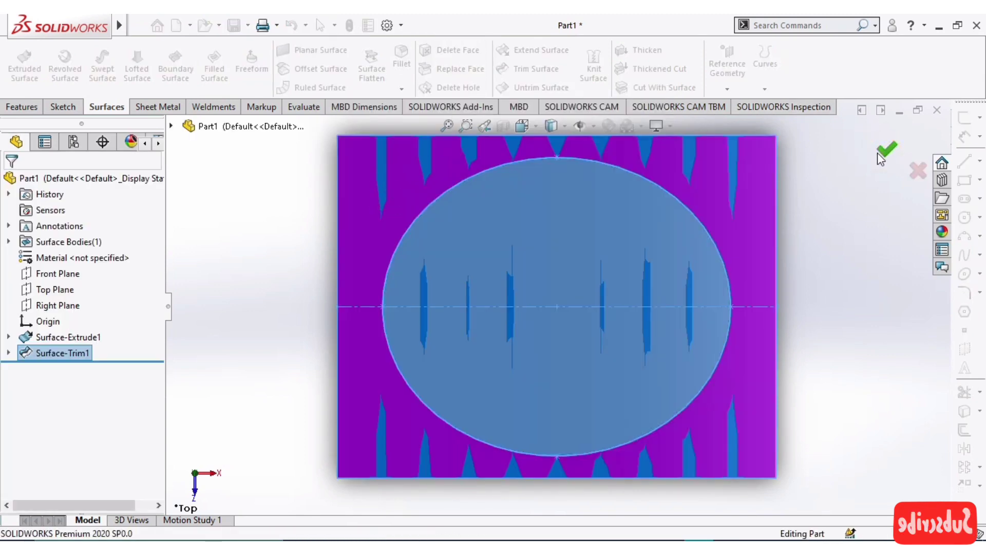
middle_drag(752, 320, 743, 228)
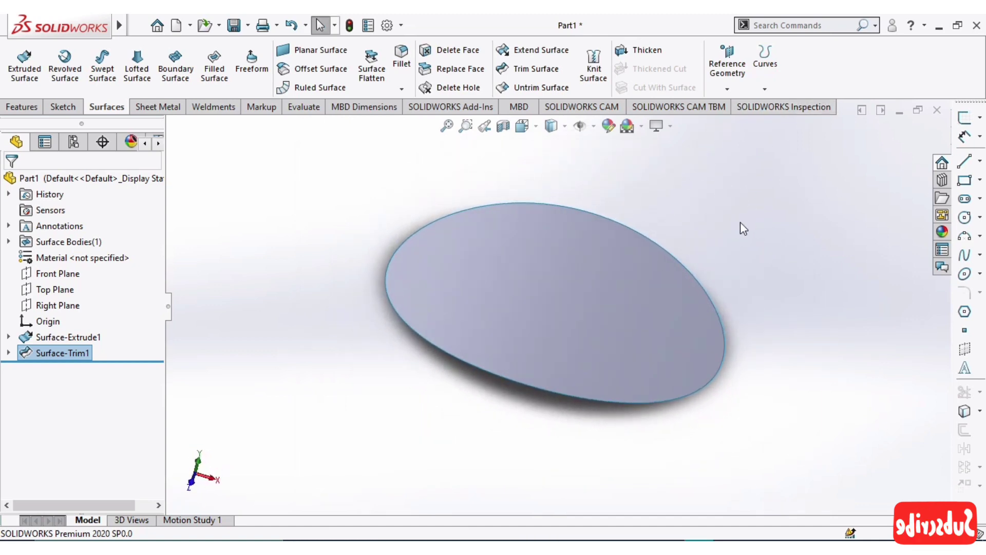
Step: Start a new sketch on the Top Plane and view it normal to the plane
click(55, 291)
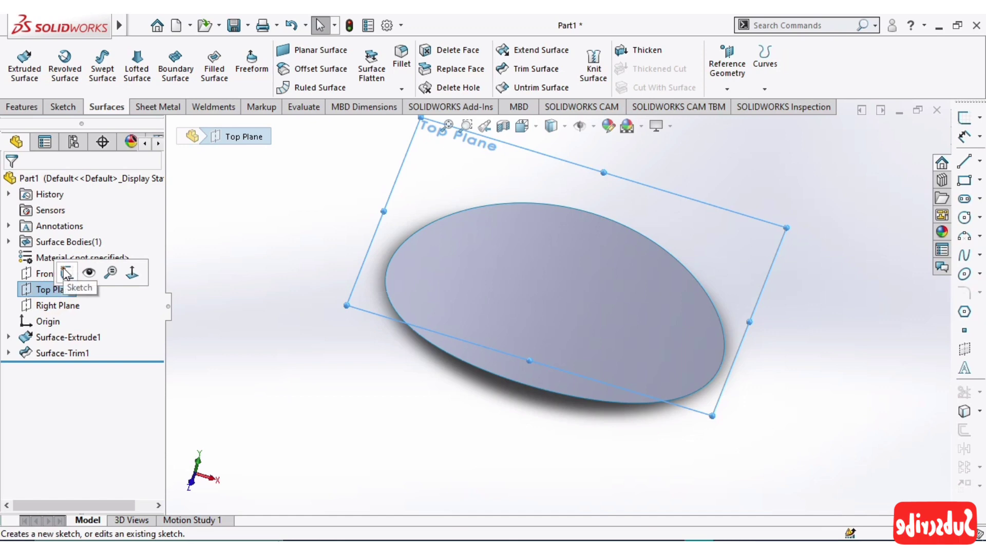
click(66, 273)
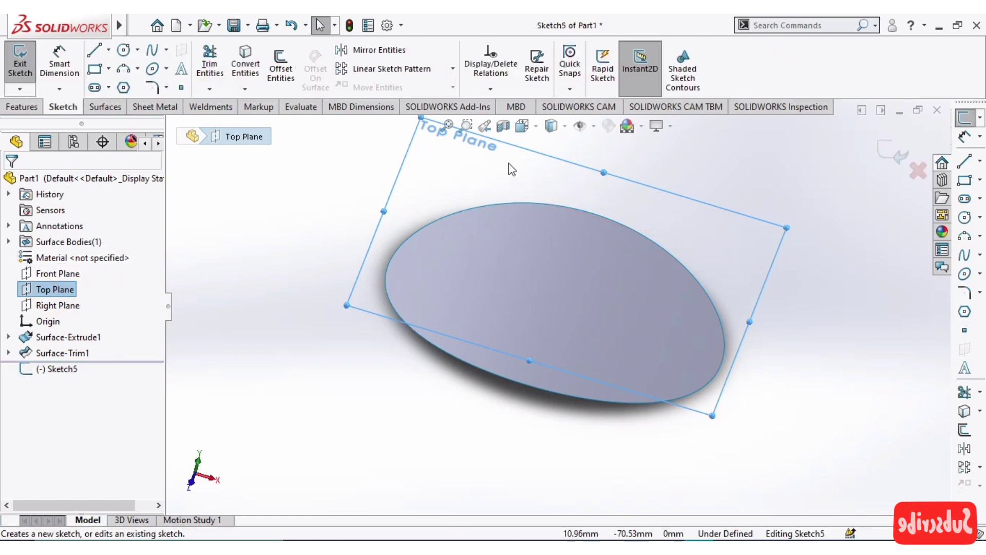
click(551, 126)
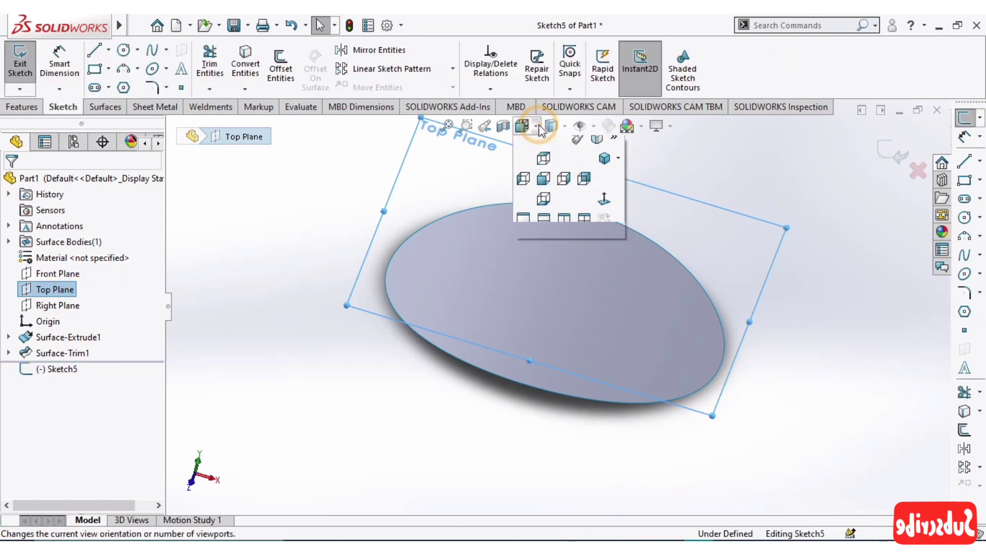
click(608, 206)
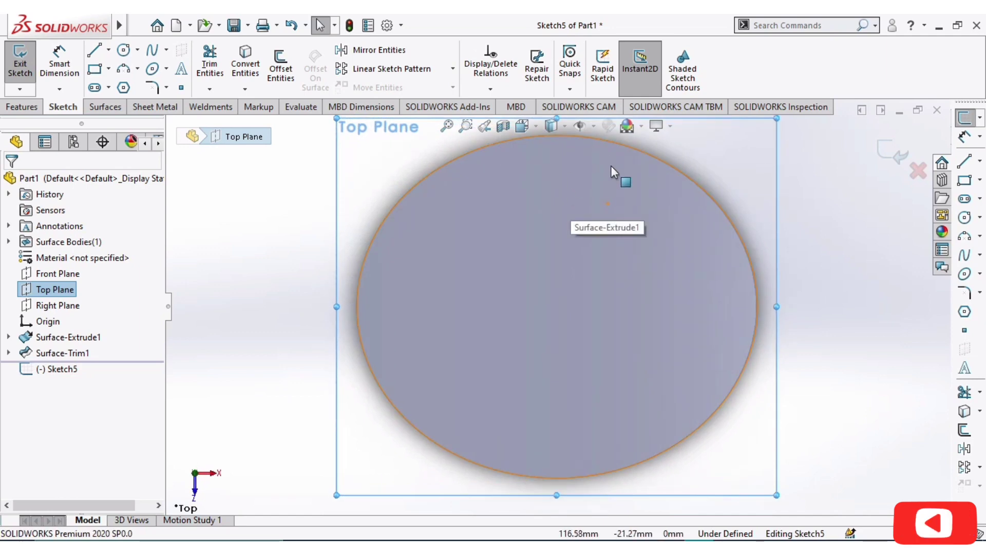
click(108, 49)
click(109, 85)
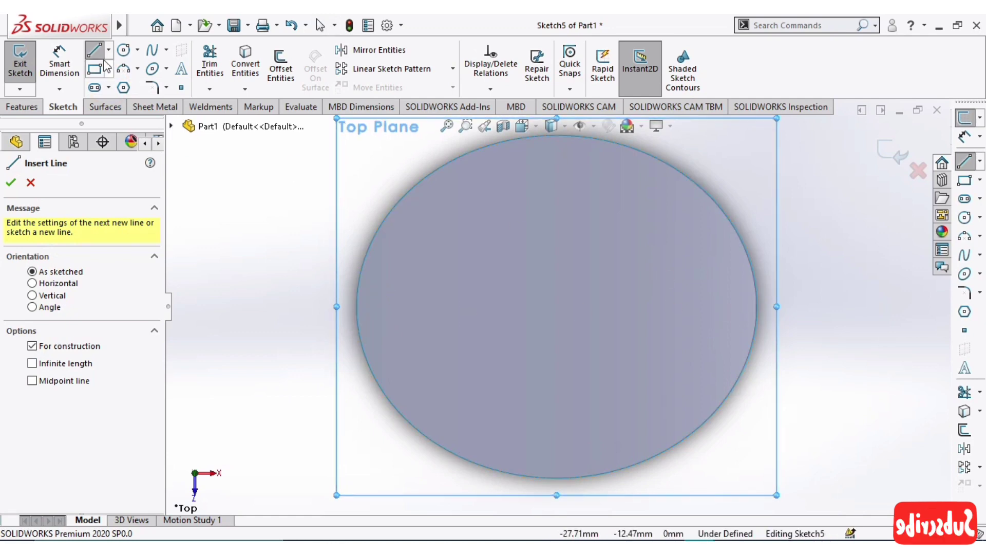
click(108, 50)
click(126, 91)
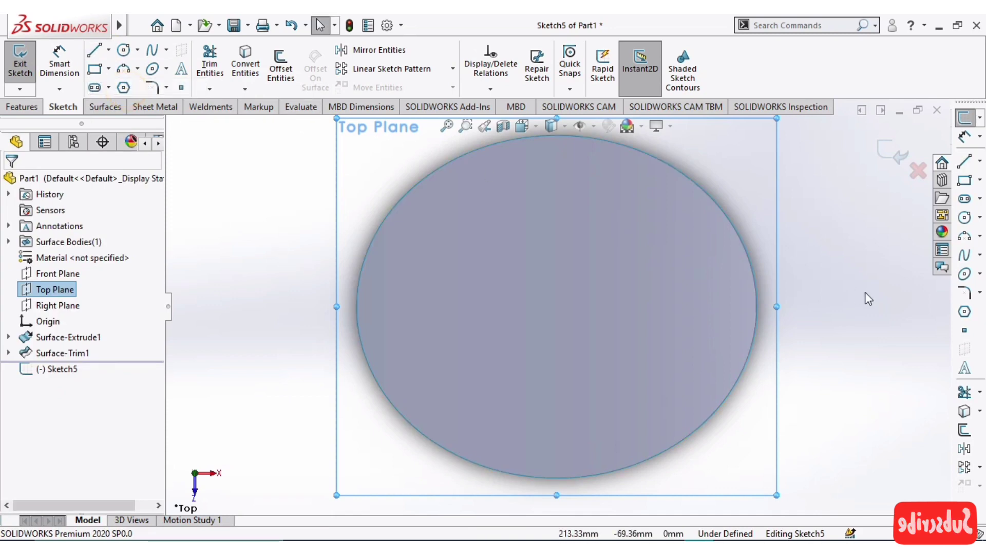
click(109, 49)
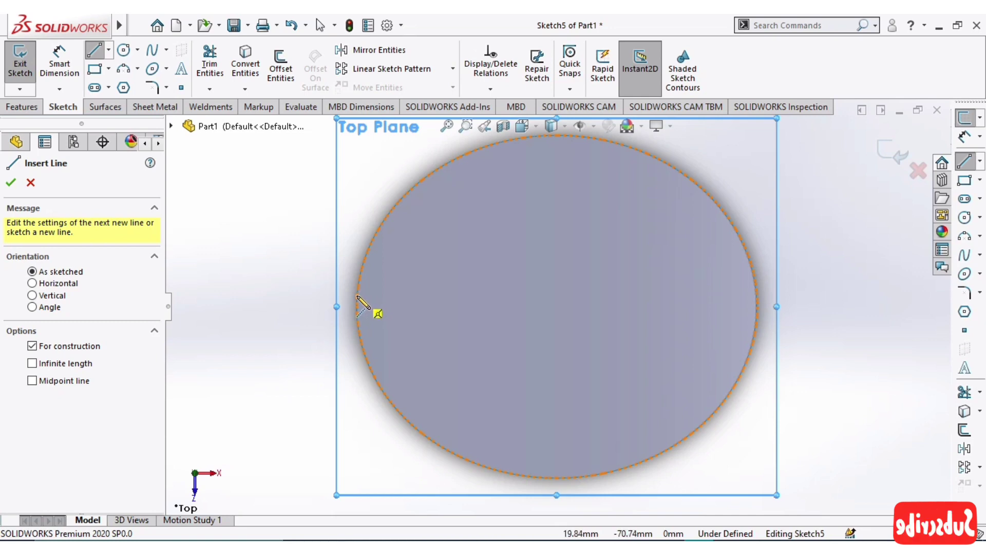
click(358, 296)
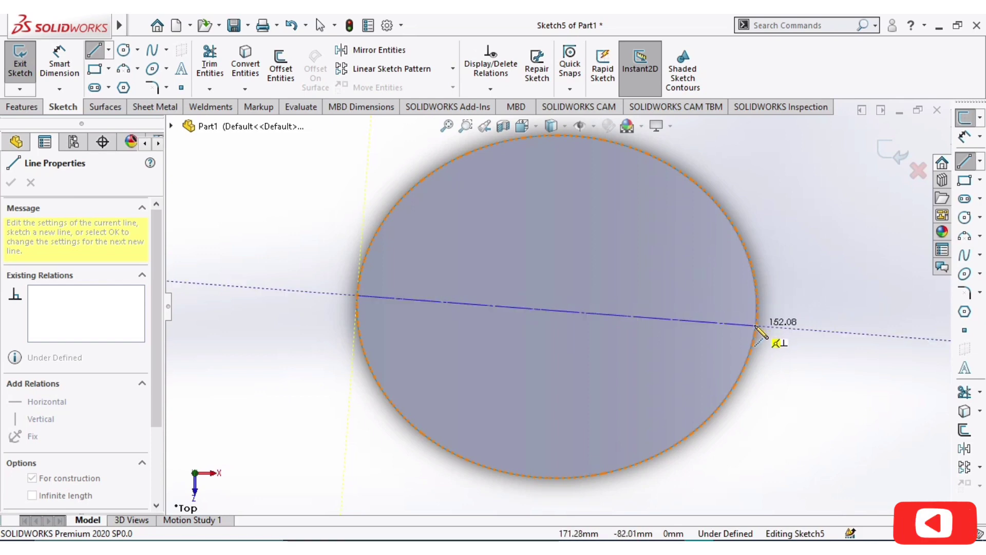
click(755, 297)
key(ctrl+z)
key(Escape)
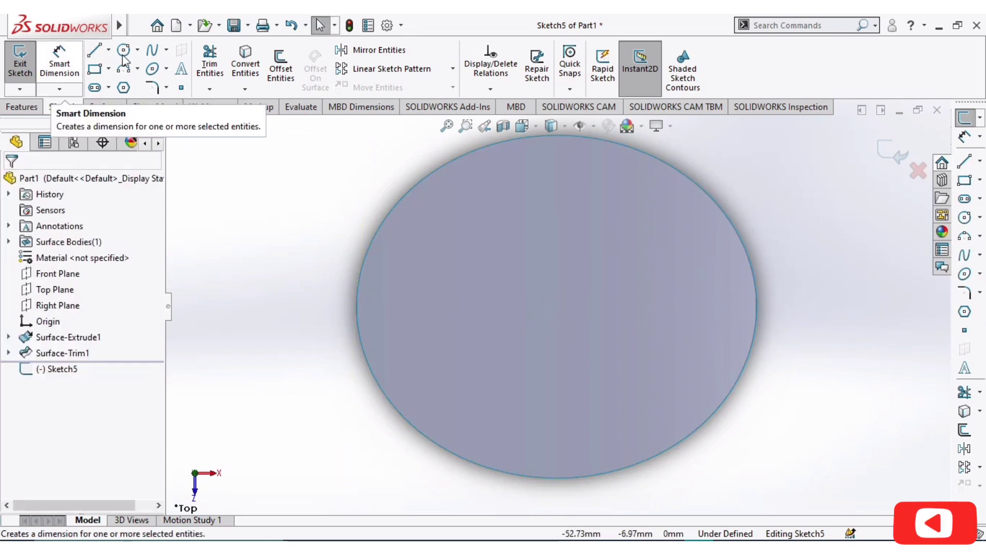
Step: Draw a larger circle in the left half of the elliptical surface and a smaller one level with it in the right half
click(124, 54)
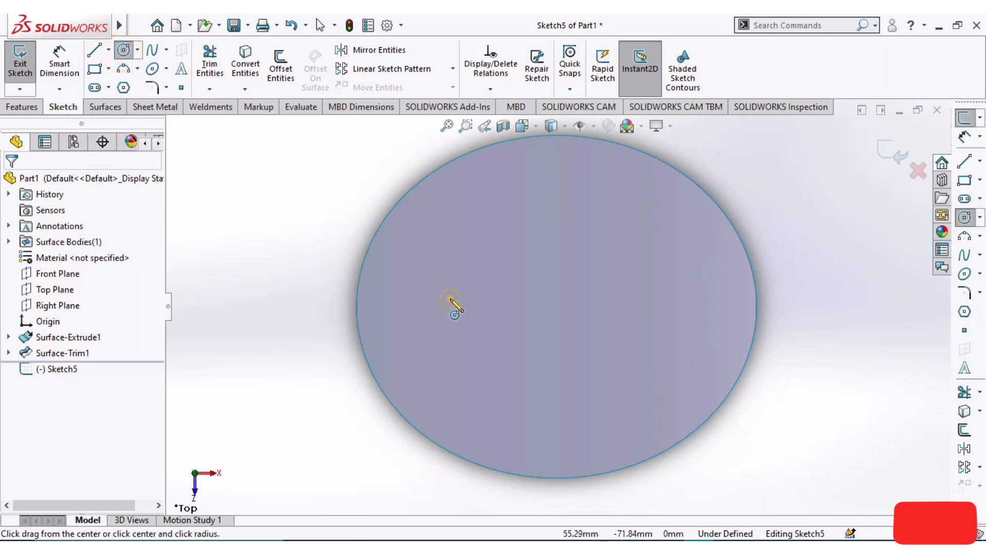
click(451, 298)
click(510, 322)
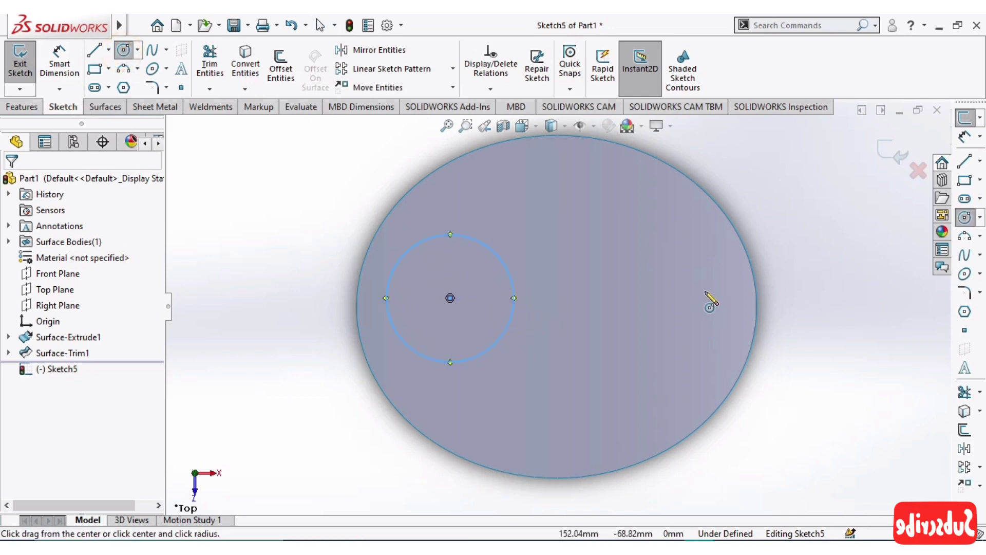
click(689, 298)
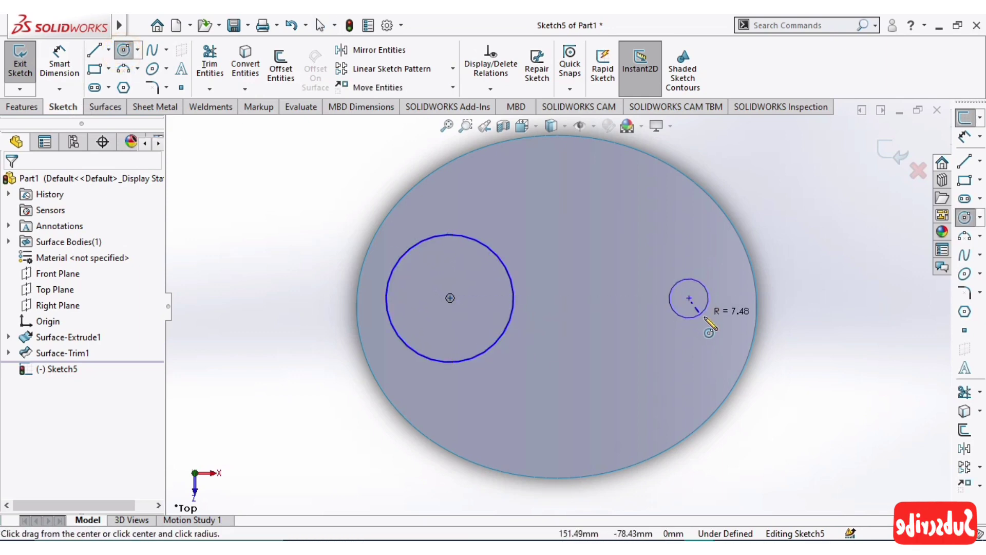
click(726, 342)
key(Escape)
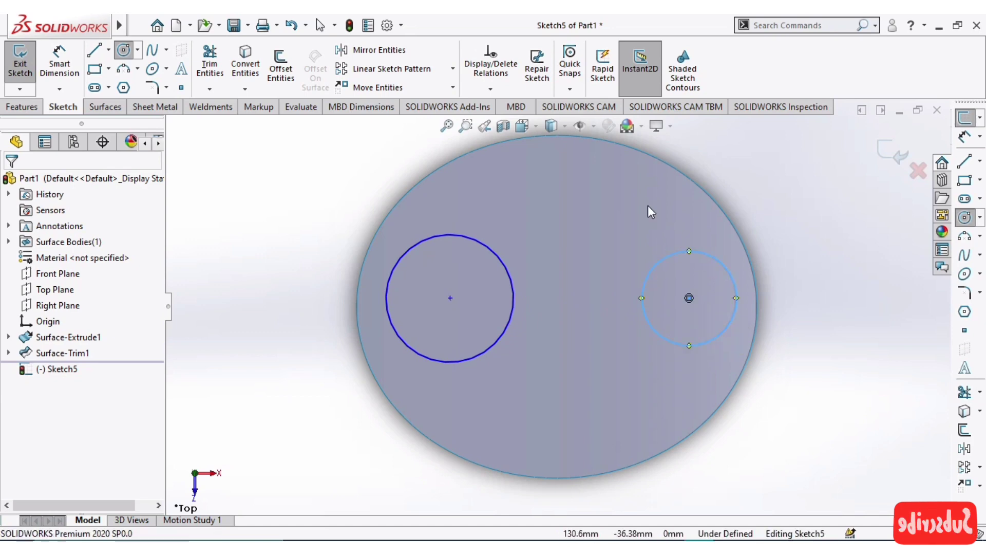
click(314, 139)
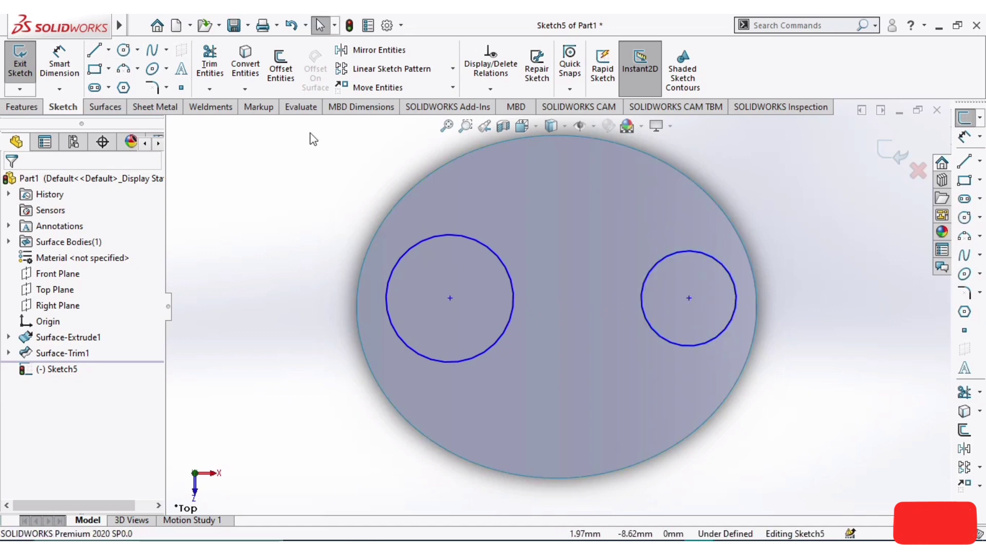
Step: Draw a straight line tangent to both circles along their upper sides
click(137, 50)
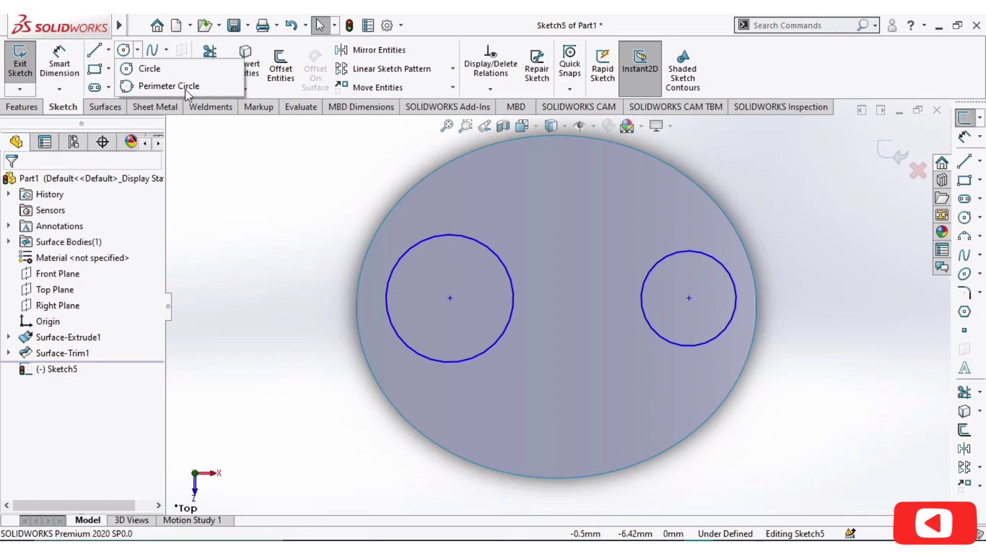
click(108, 50)
click(122, 67)
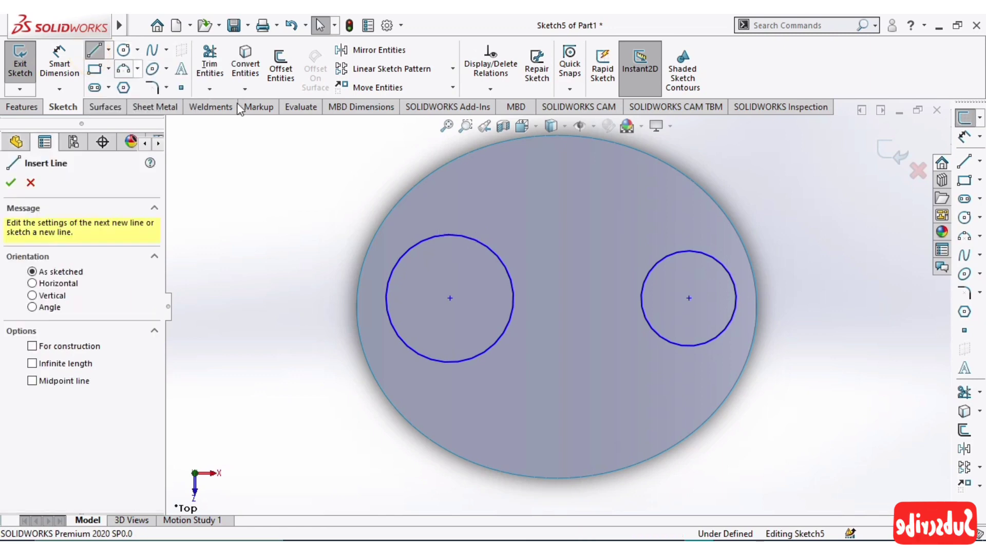
click(464, 237)
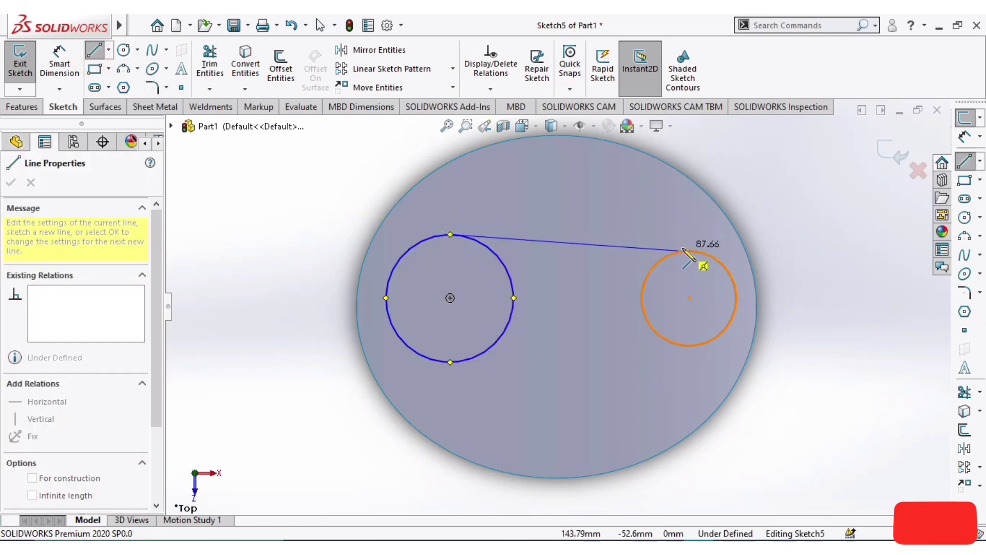
click(688, 251)
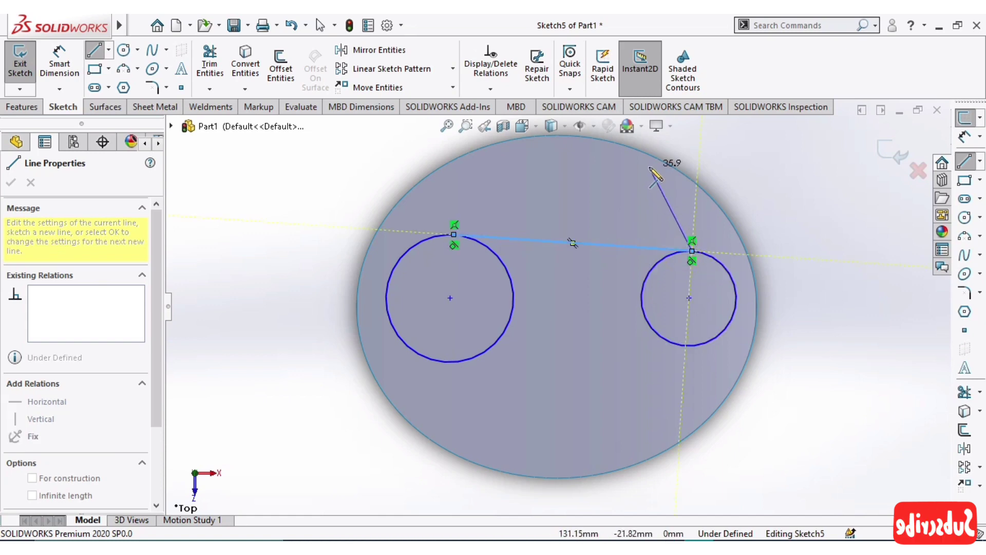
key(Escape)
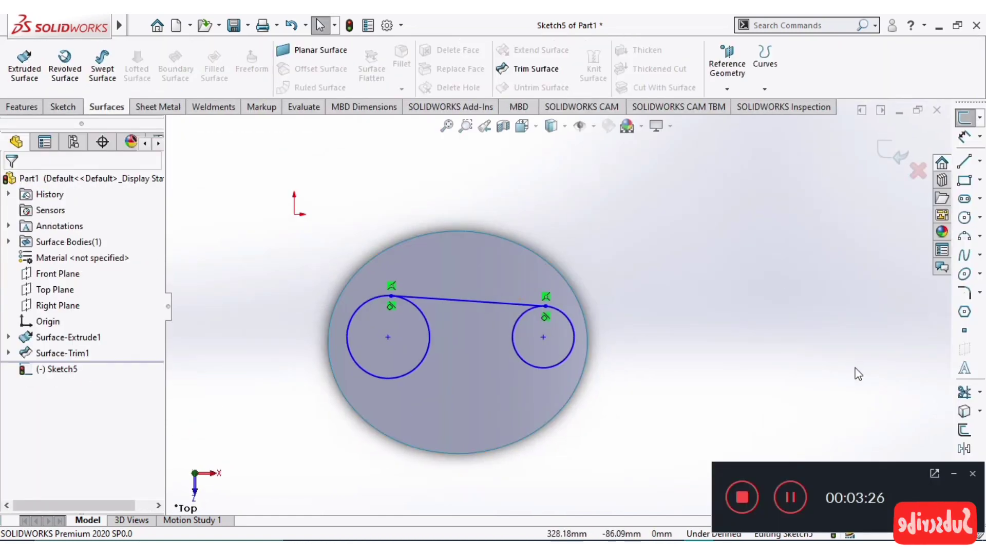
Step: Add a horizontal relation between the centre points of the two sketch circles
click(954, 473)
scroll(437, 334, down, 2)
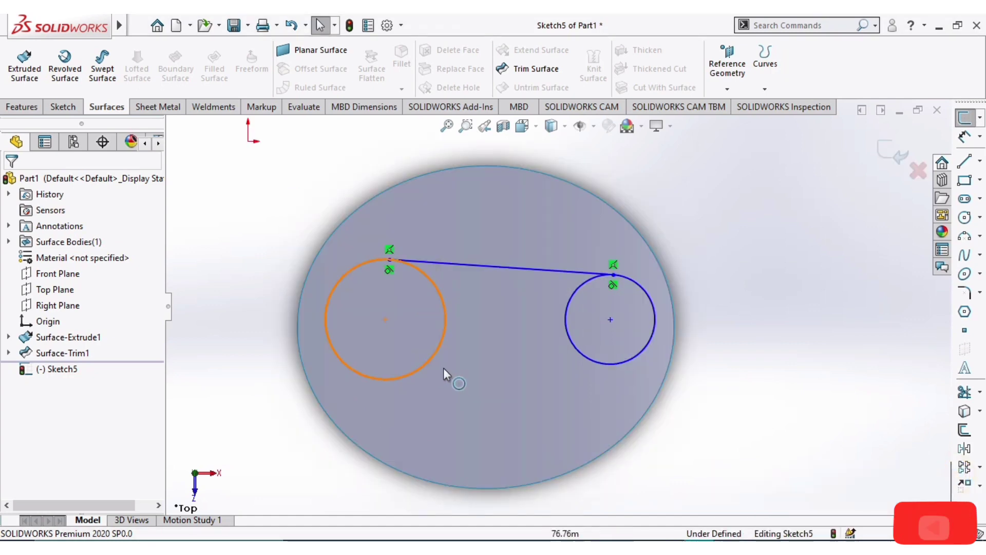
click(385, 319)
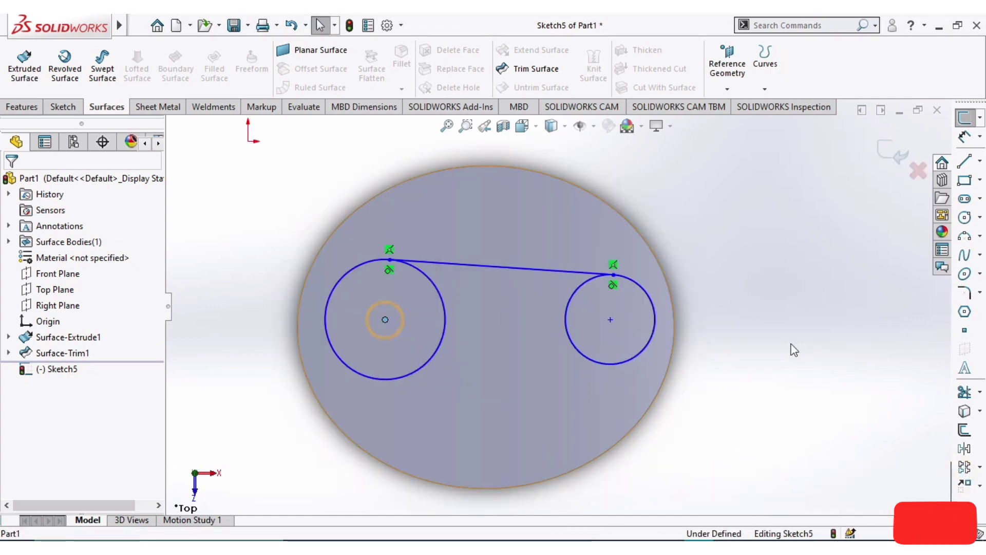
ctrl+click(611, 320)
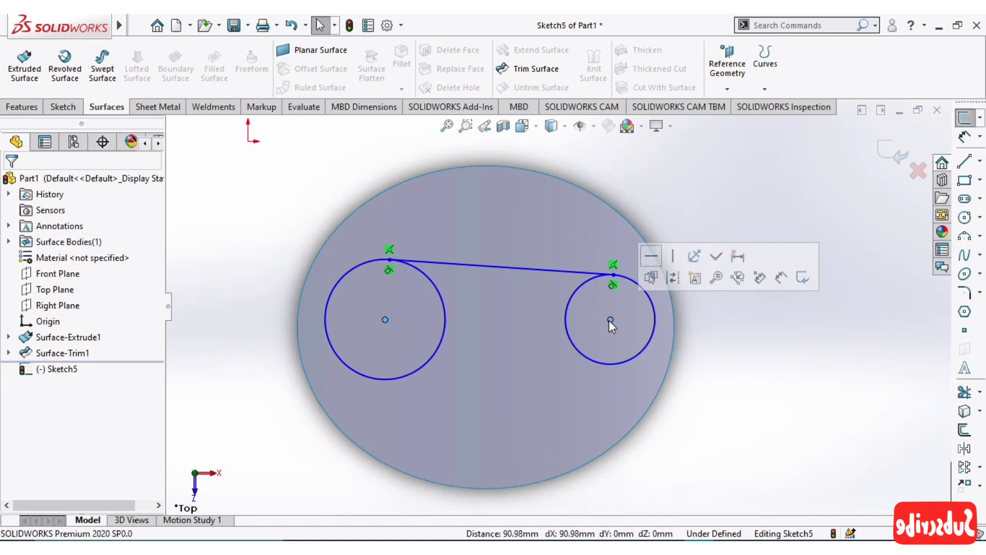
click(651, 260)
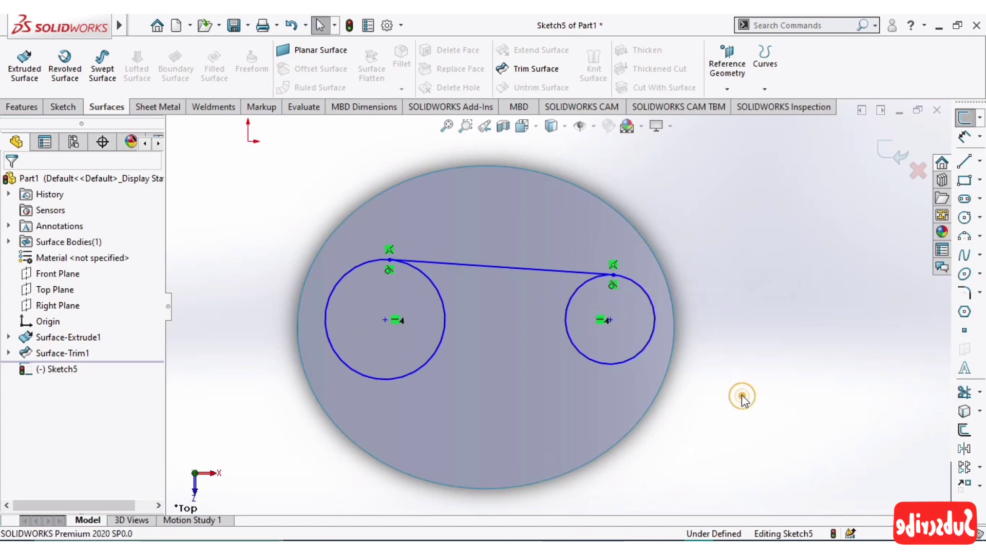
Step: Draw a straight line tangent to both circles along their lower sides
click(63, 107)
click(93, 56)
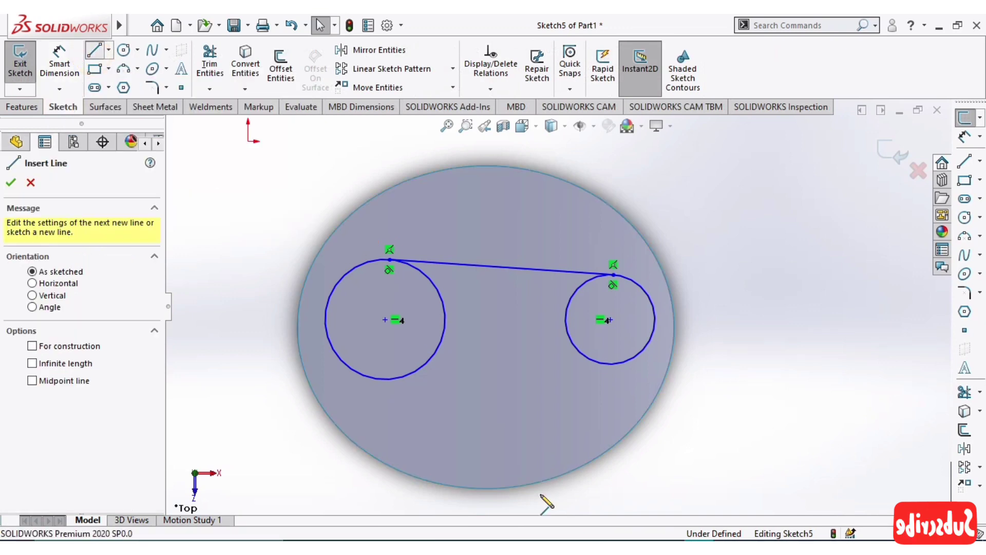
click(389, 379)
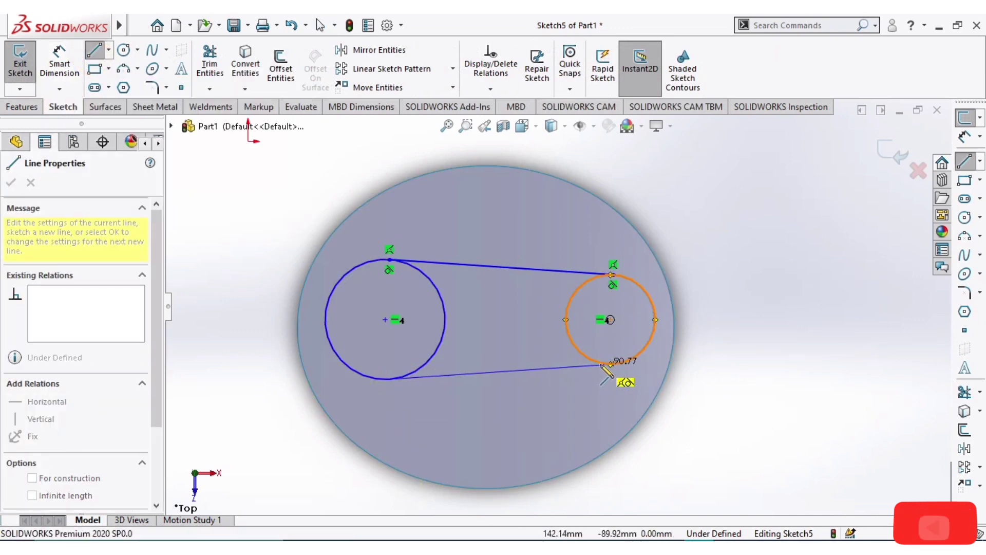
click(602, 366)
key(Escape)
scroll(628, 402, down, 2)
scroll(613, 391, down, 1)
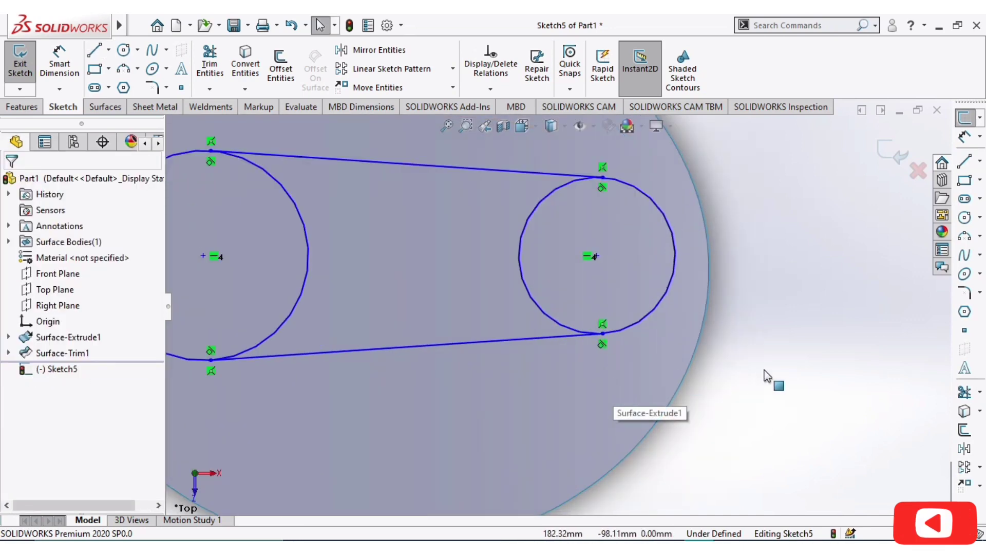
Step: Trim the inner arcs of both circles to leave one closed tapered slot outline, and exit the sketch
scroll(768, 383, up, 4)
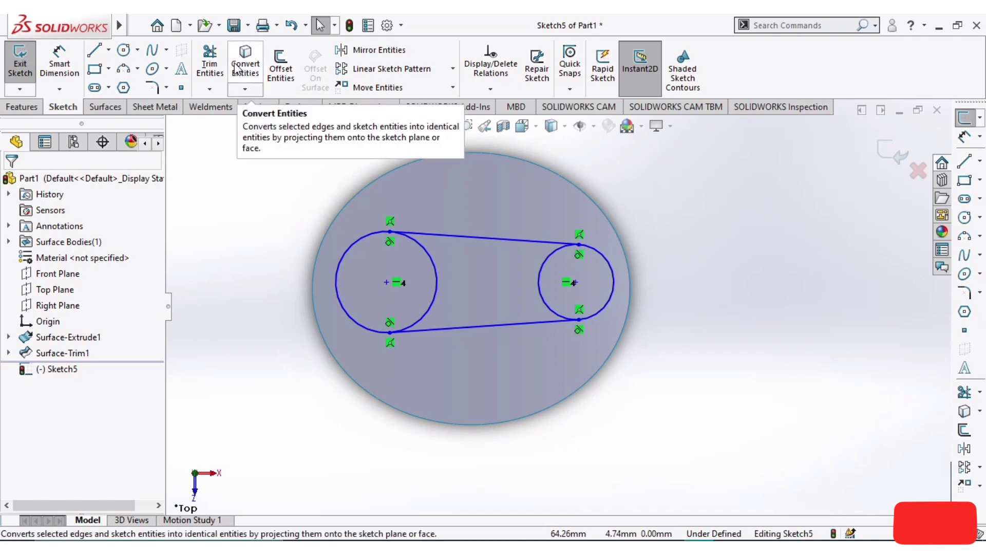
click(210, 67)
mouse_move(373, 297)
mouse_down()
mouse_move(488, 302)
mouse_move(571, 286)
mouse_up()
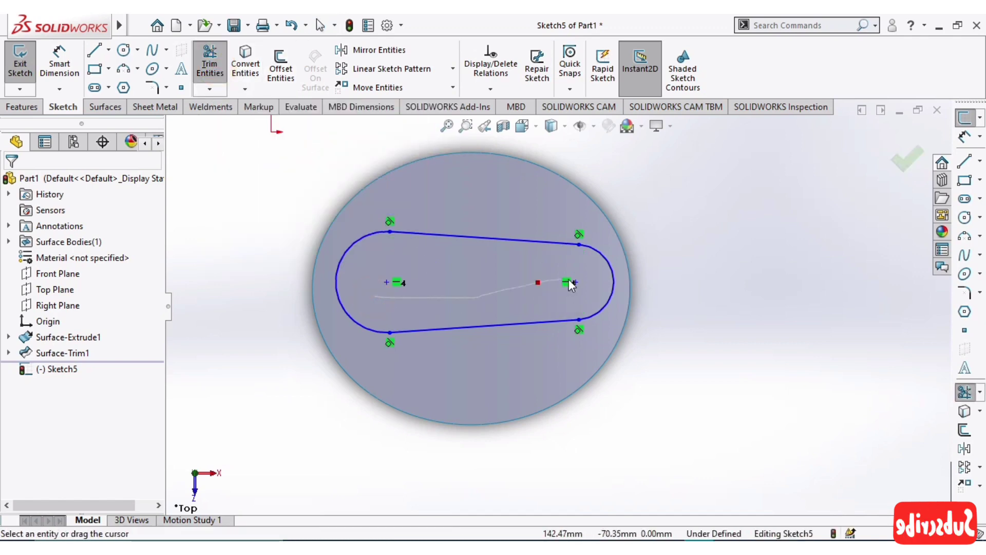
scroll(541, 250, down, 2)
scroll(560, 284, up, 2)
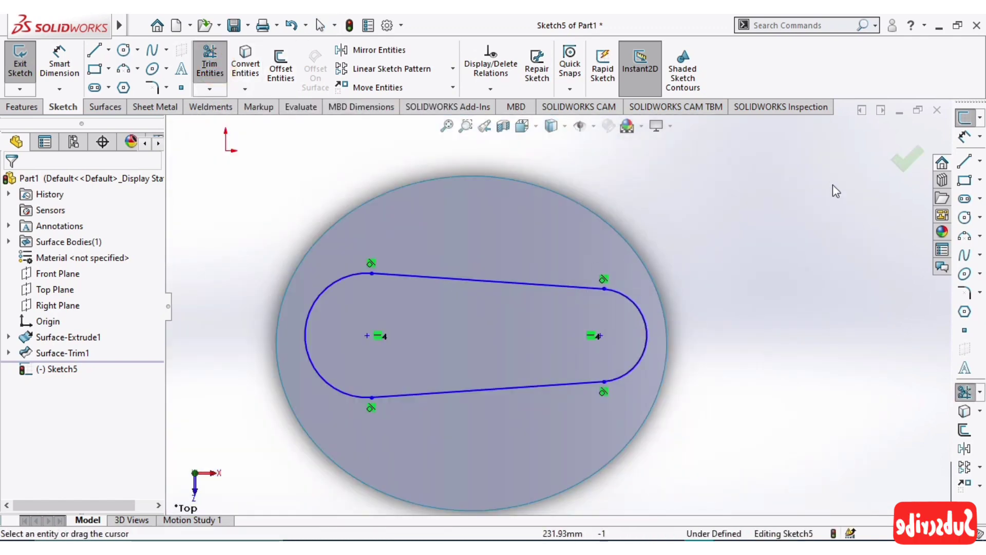
click(902, 167)
click(893, 153)
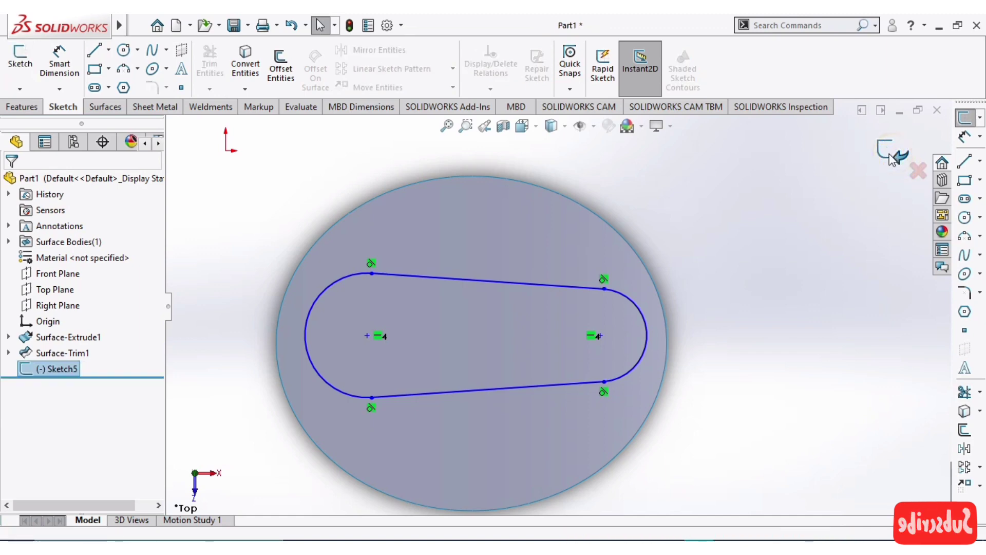
Step: Set up an extruded surface from the tapered slot sketch with the Up To Surface end condition, ending at the trimmed elliptical surface
scroll(781, 360, up, 3)
mouse_move(760, 381)
middle_down()
mouse_move(749, 293)
mouse_move(771, 193)
mouse_move(755, 150)
mouse_move(750, 195)
mouse_move(788, 190)
mouse_move(802, 176)
mouse_move(796, 250)
mouse_move(745, 315)
mouse_move(740, 185)
middle_up()
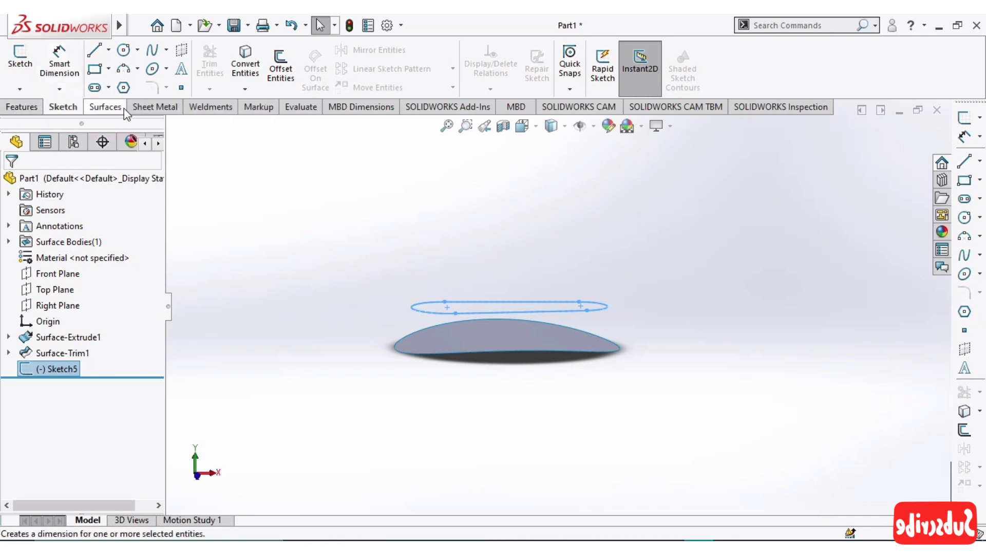
click(107, 106)
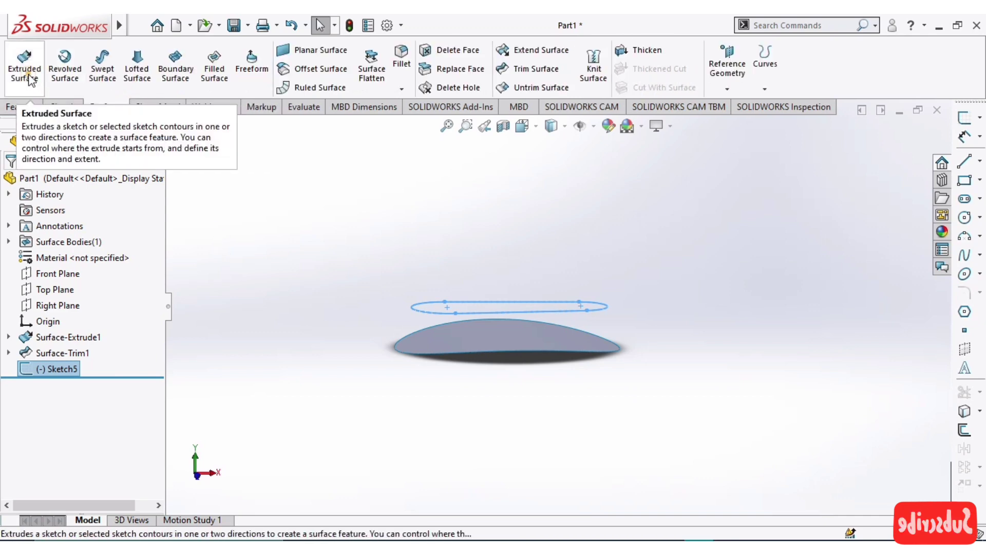
click(24, 67)
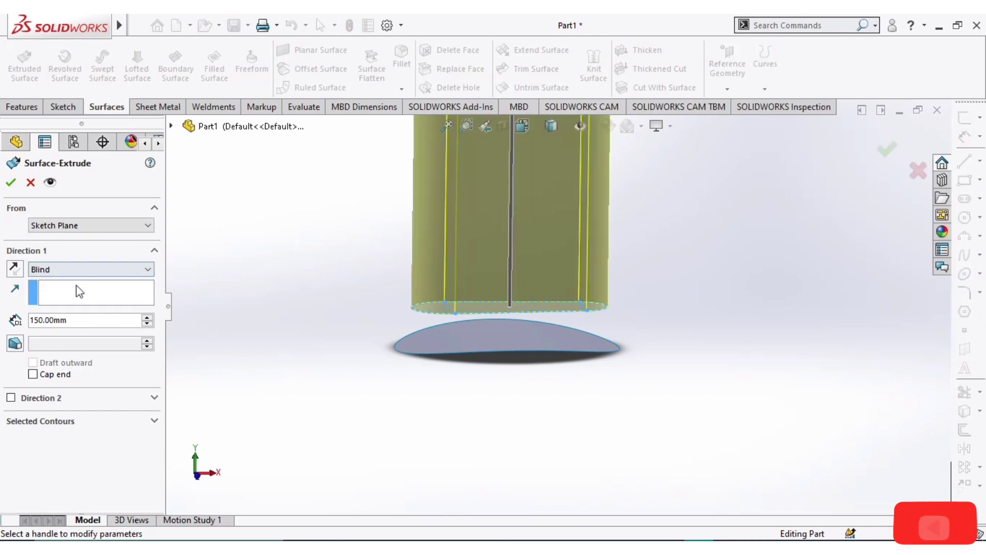
click(49, 269)
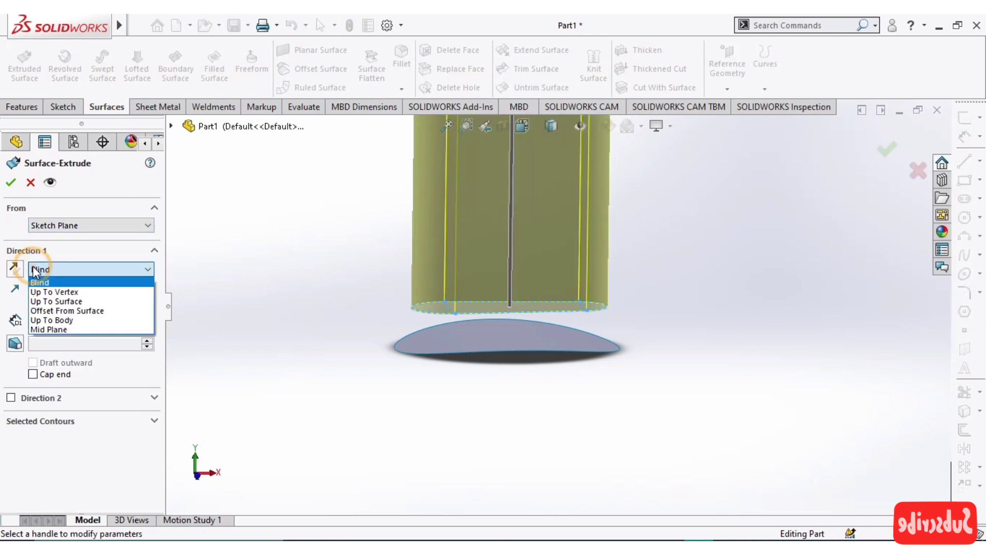
click(57, 301)
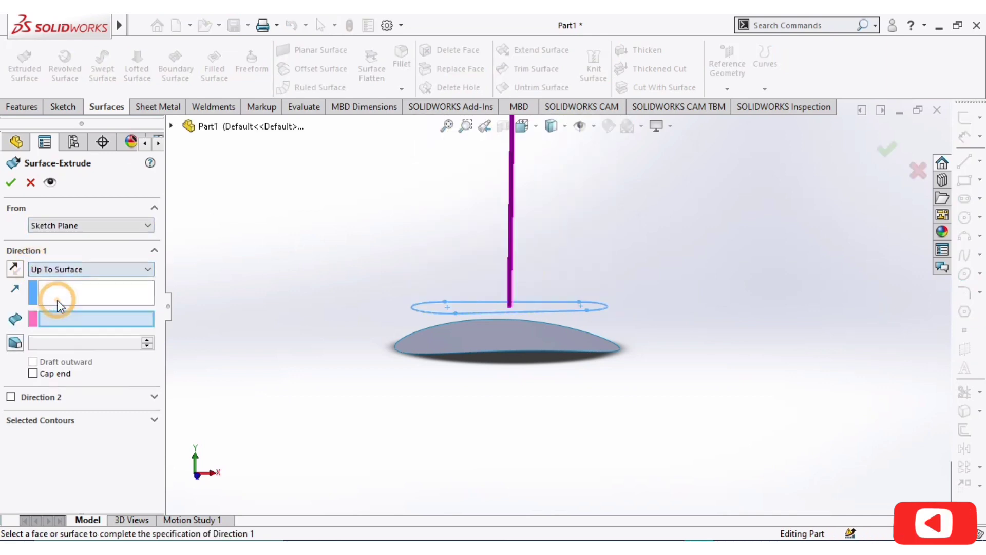
middle_drag(368, 285, 498, 343)
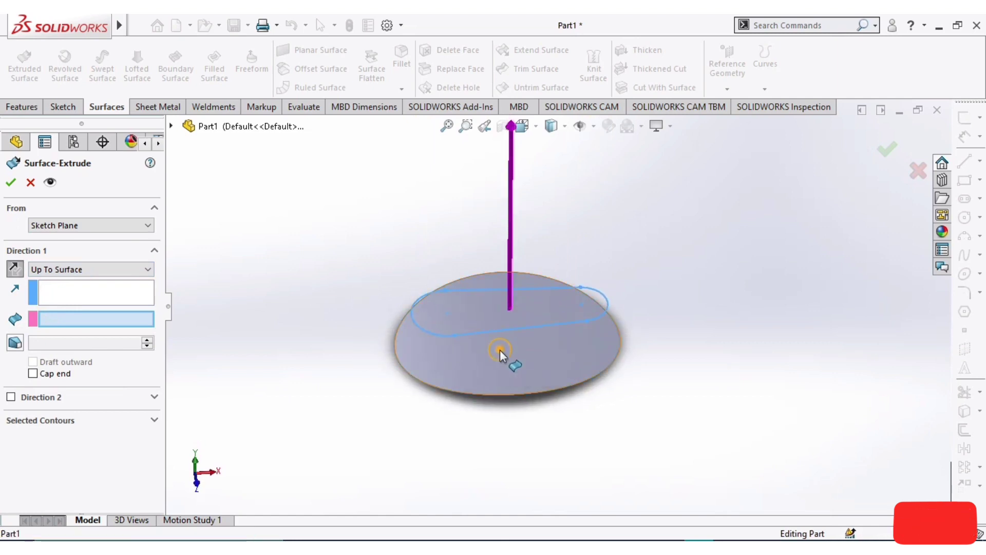
click(501, 350)
middle_drag(341, 445, 359, 365)
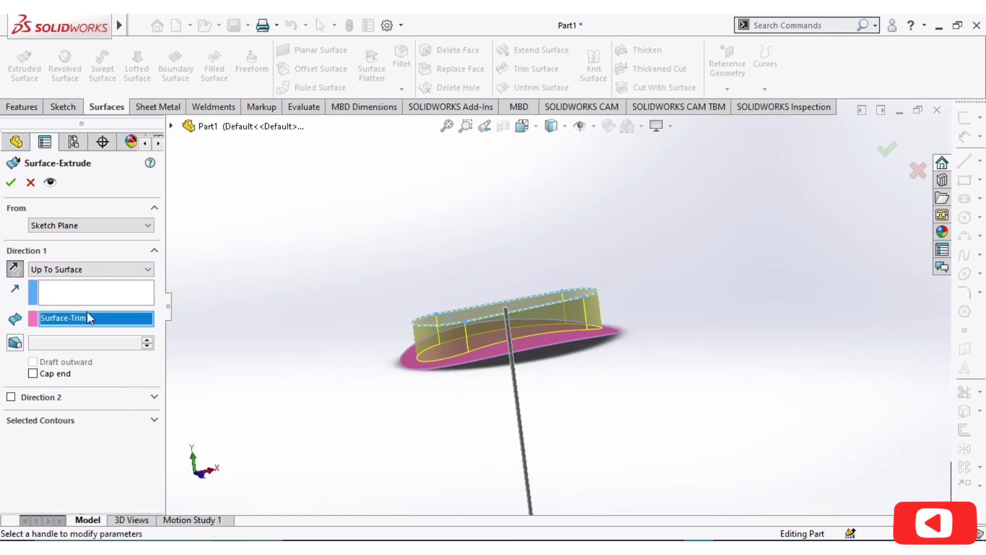
Step: Preview the slot wall extrusion with Cap end, leave the option off and accept the extruded surface
click(33, 374)
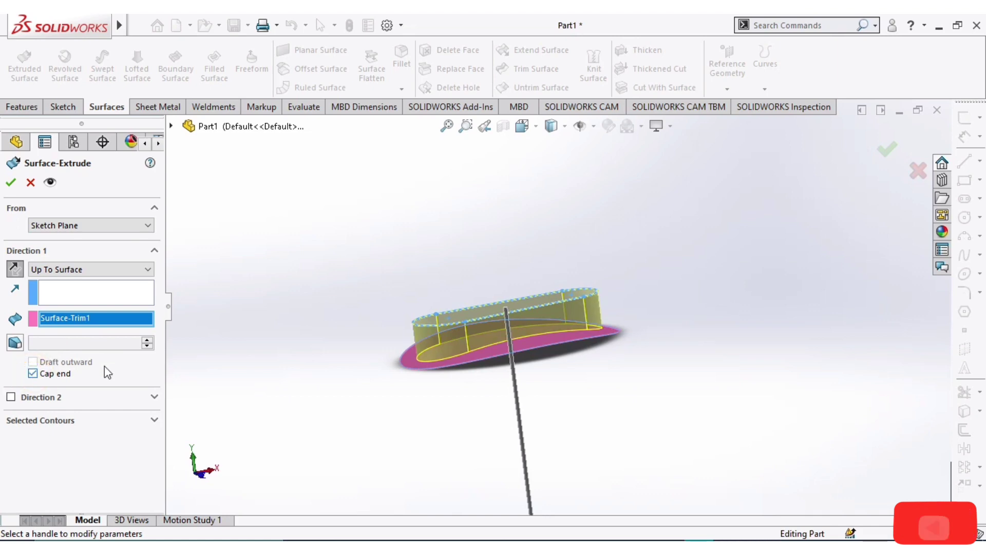
middle_drag(406, 337, 355, 368)
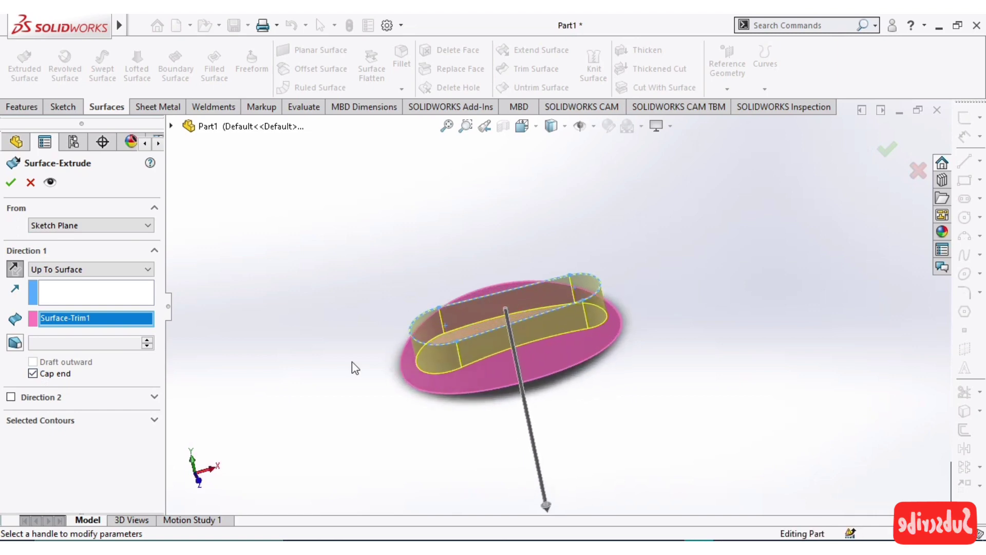
click(32, 374)
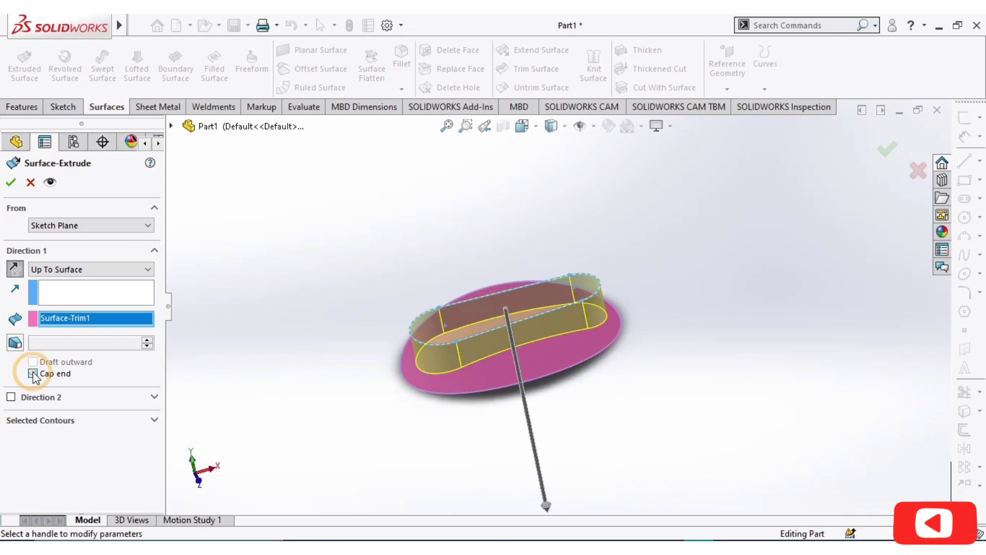
click(33, 374)
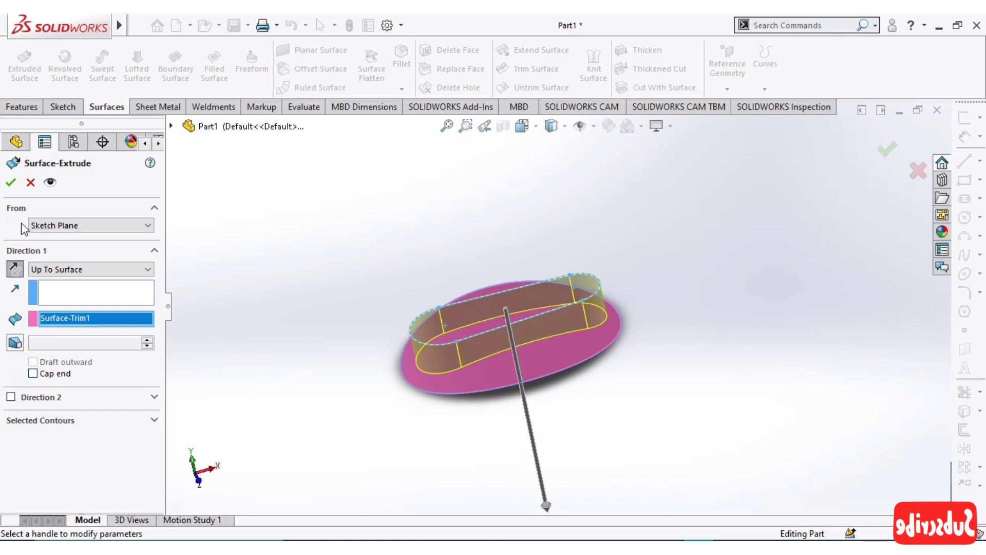
click(12, 183)
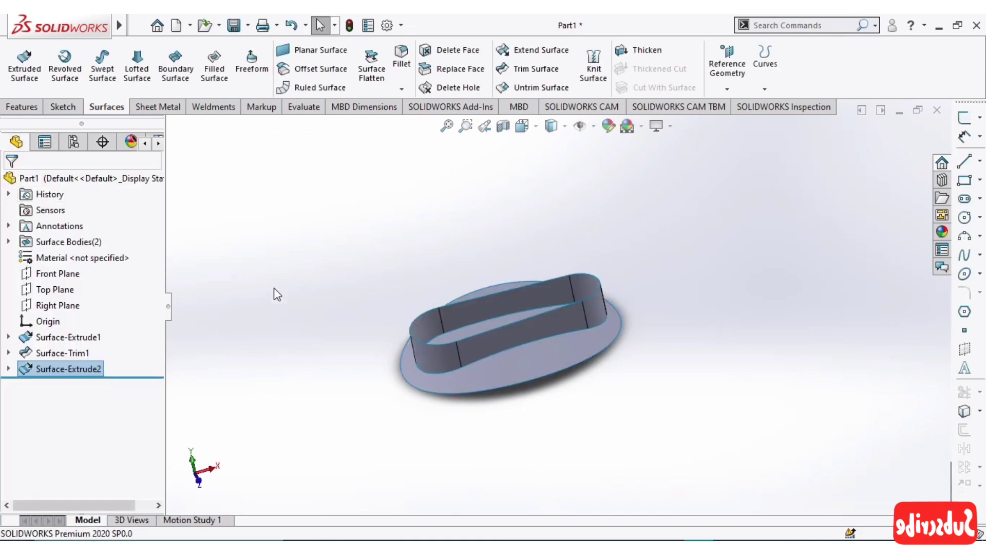
middle_drag(275, 282, 502, 330)
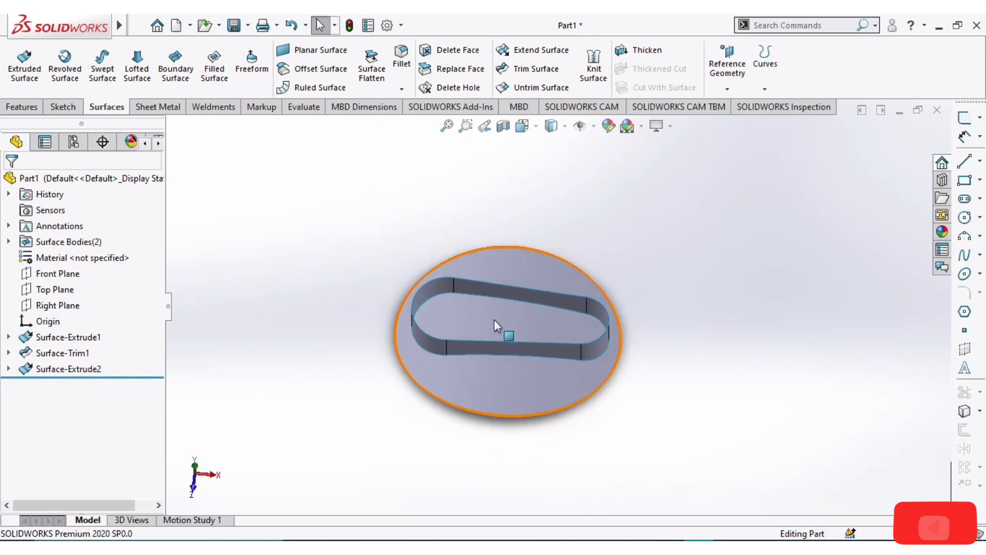
scroll(534, 330, down, 3)
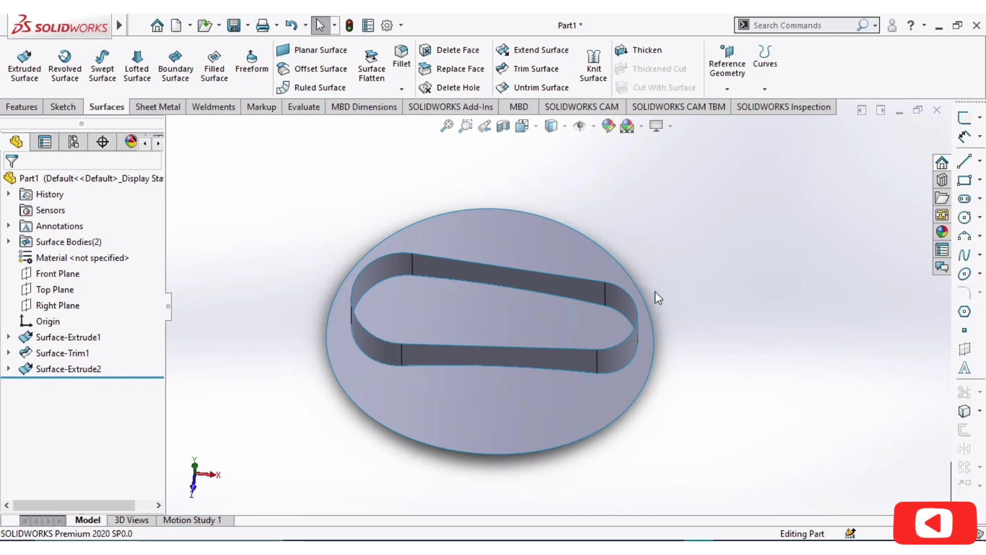
middle_drag(687, 264, 683, 301)
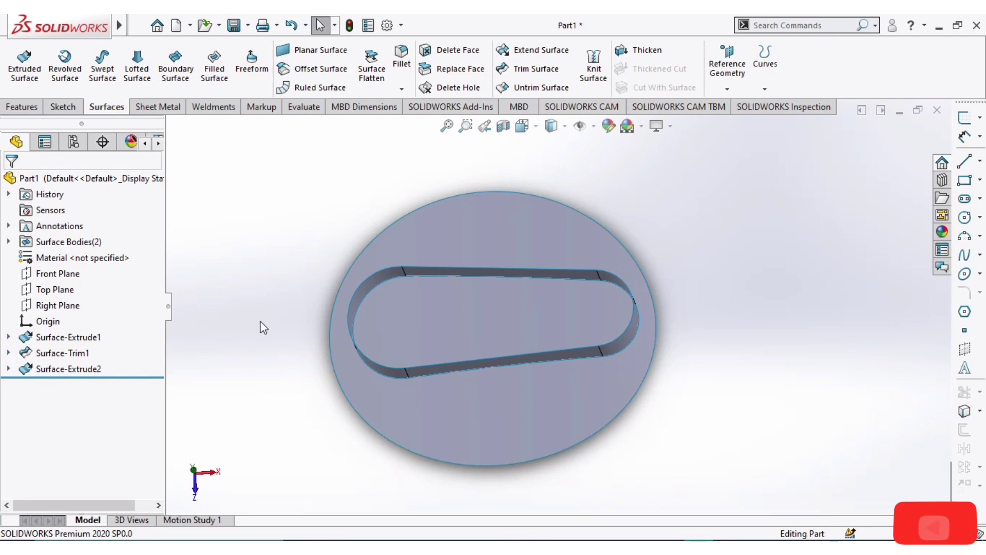
click(458, 315)
click(564, 272)
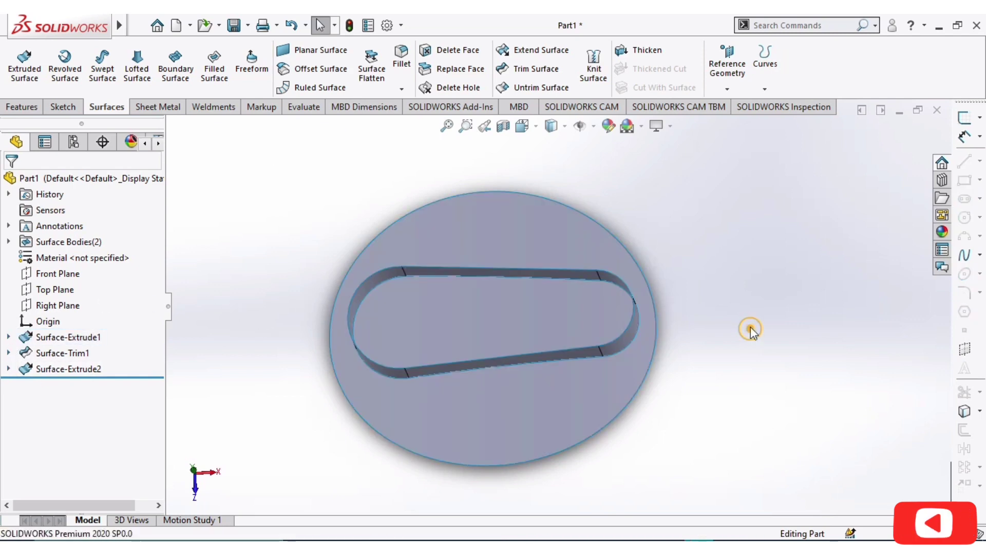
middle_drag(749, 325, 773, 317)
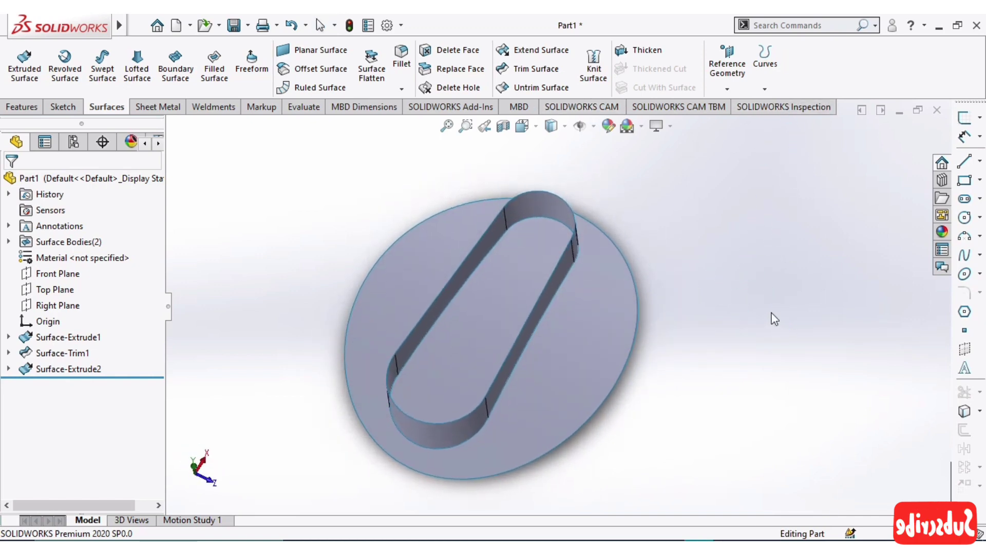
Step: Trim the elliptical surface with Sketch5 as the trim tool, using Remove selections on the region inside the slot walls
click(530, 70)
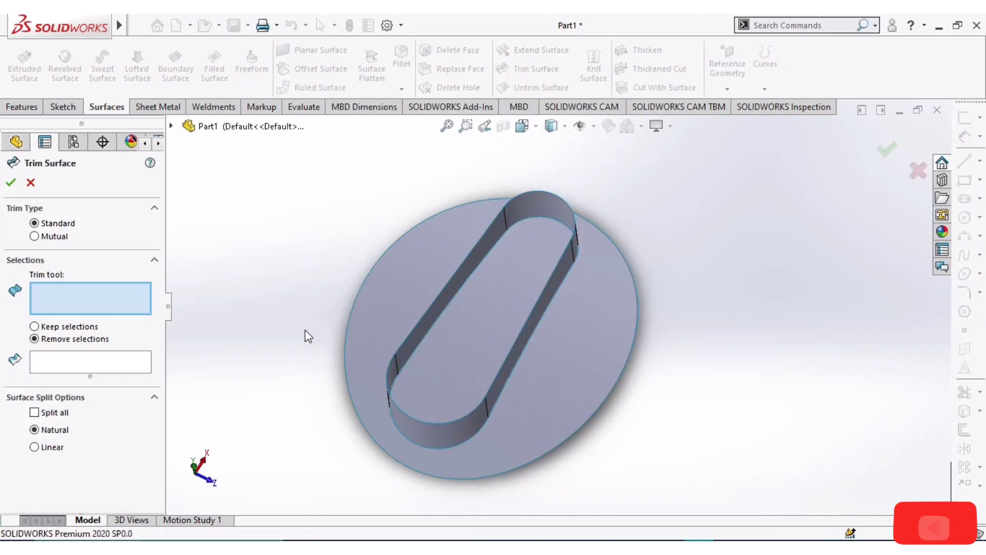
middle_drag(308, 337, 246, 126)
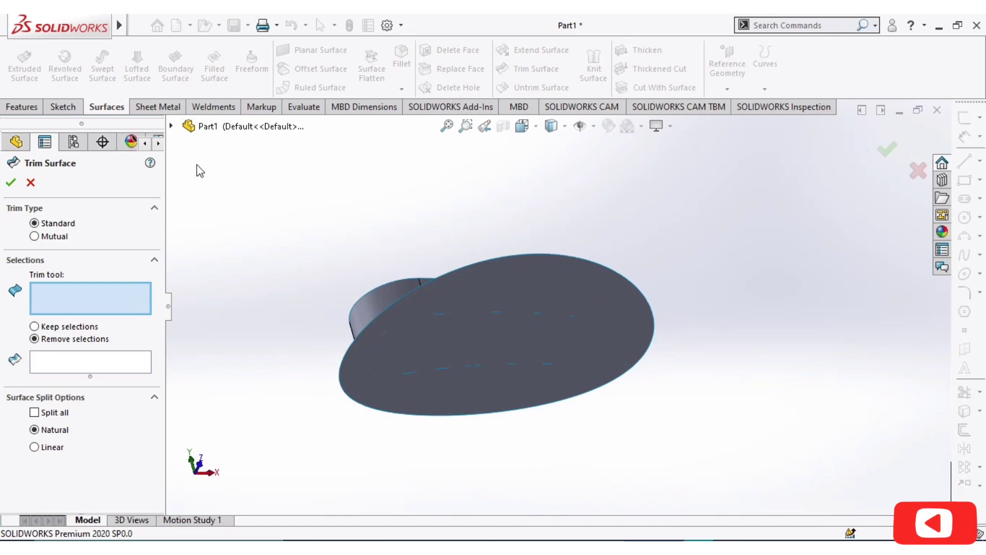
click(170, 127)
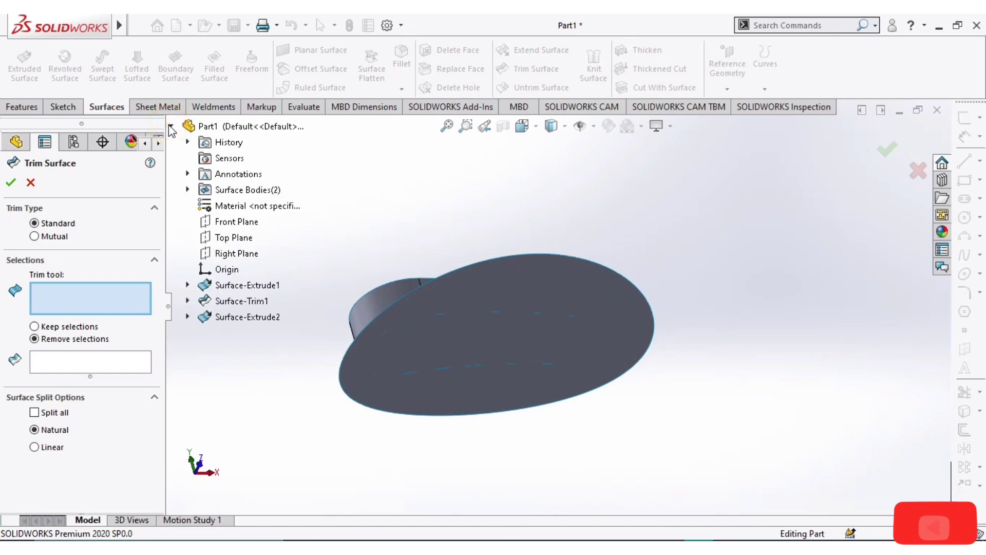
click(188, 317)
click(243, 339)
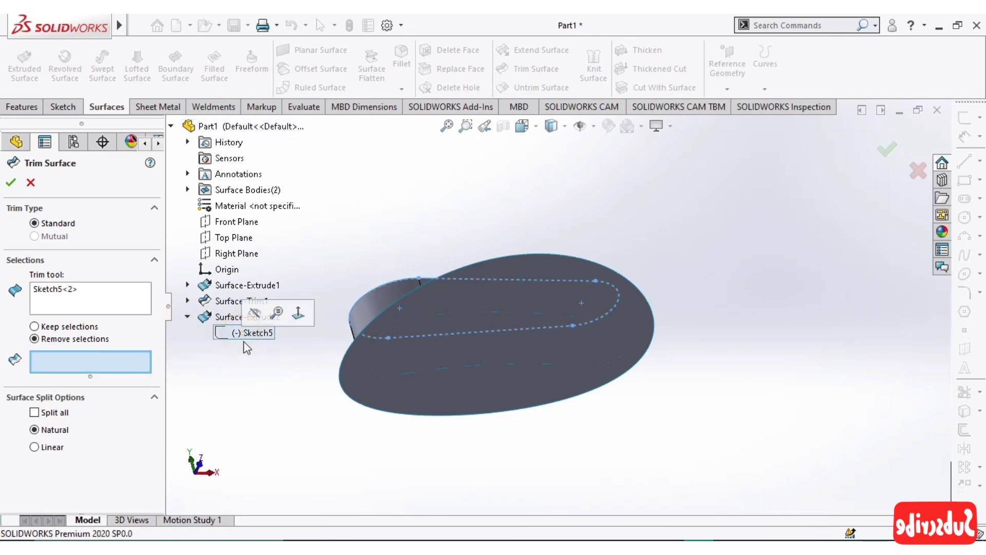
mouse_move(503, 496)
middle_down()
mouse_move(606, 459)
mouse_move(616, 507)
middle_up()
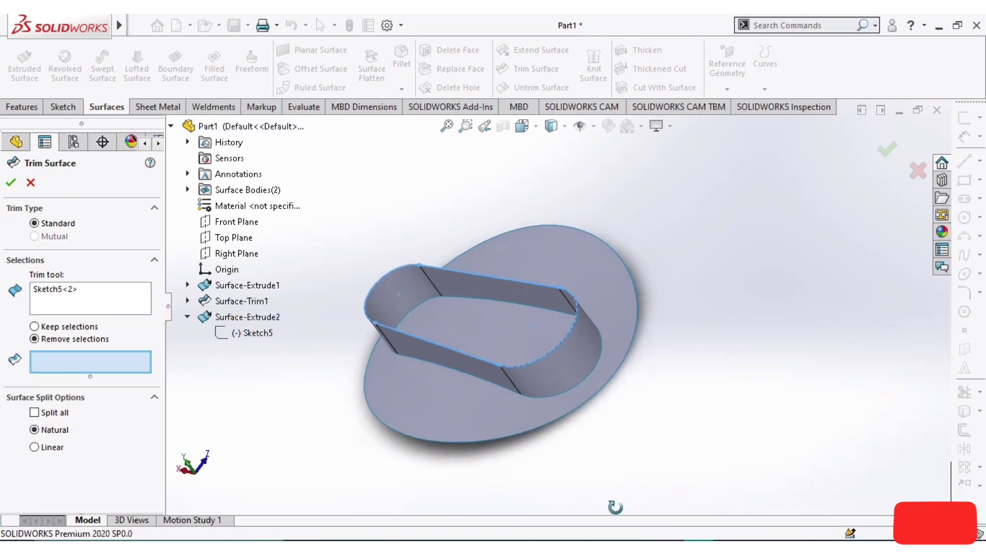
click(499, 326)
click(886, 149)
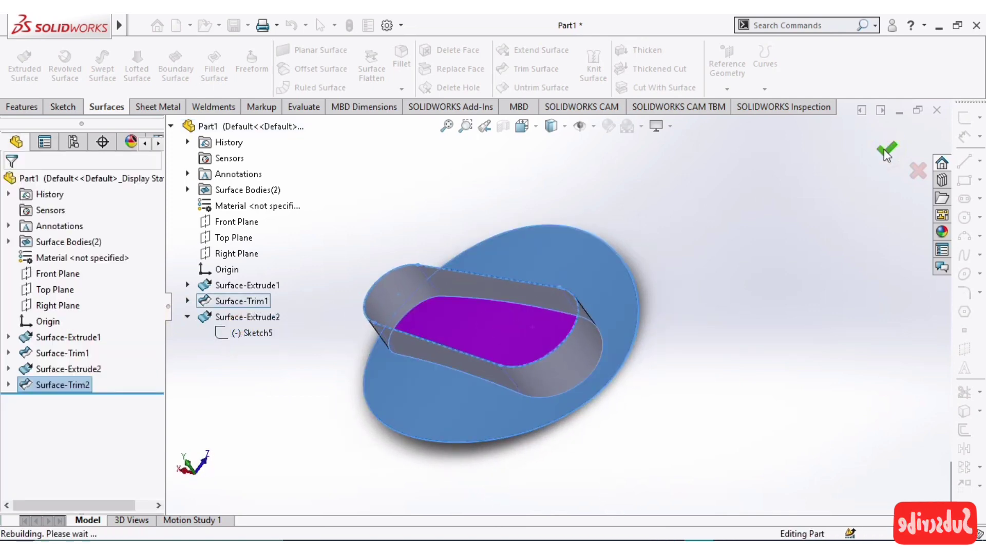
middle_drag(711, 267, 741, 227)
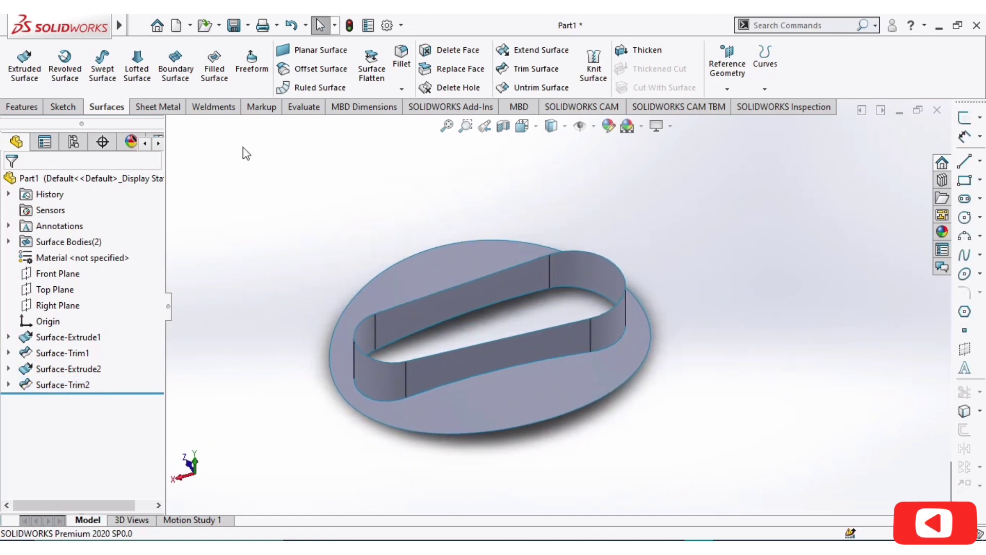
Step: Create a filled surface with Contact edge settings, closing the slot wall's upper opening along its four top edges
middle_drag(257, 229, 244, 137)
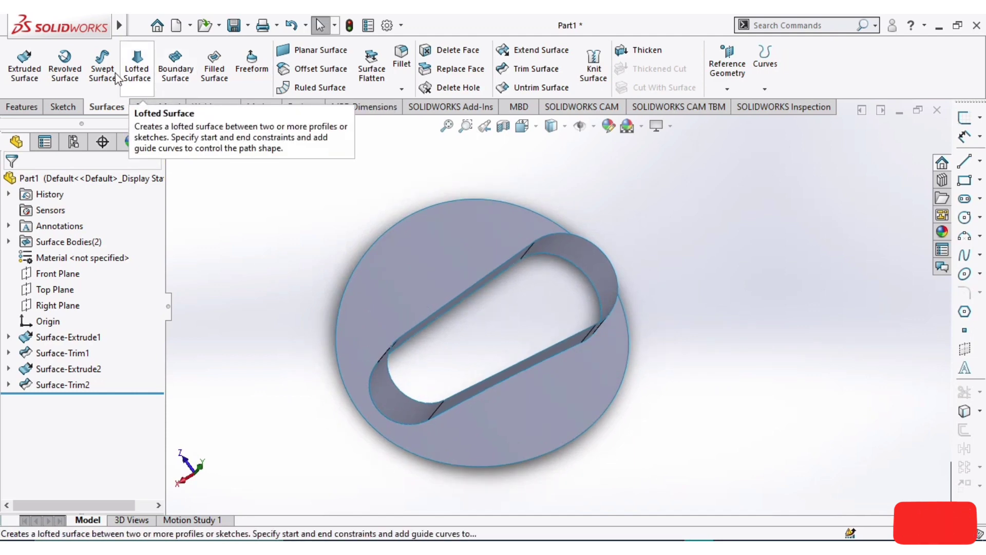
click(214, 65)
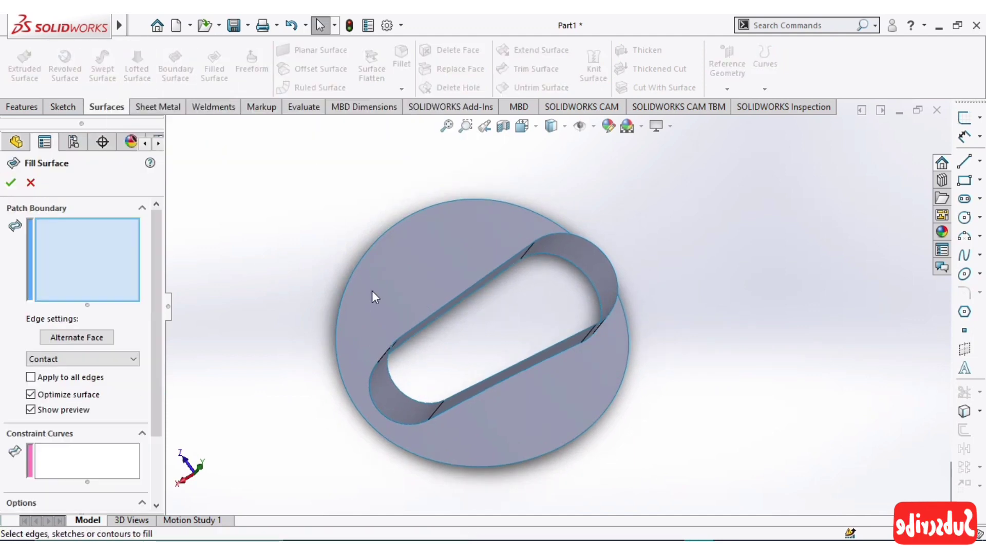
middle_drag(729, 310, 631, 272)
click(607, 280)
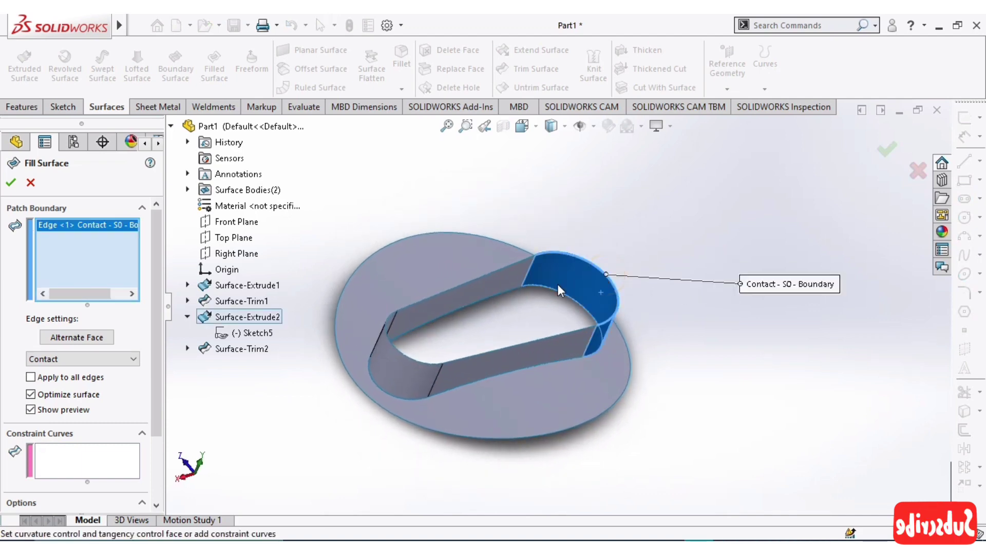
click(444, 293)
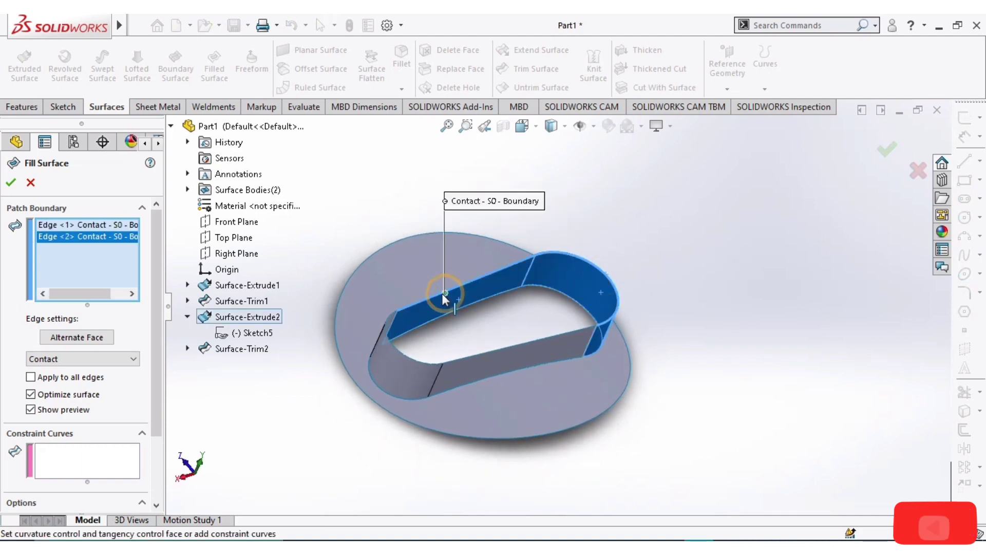
click(395, 340)
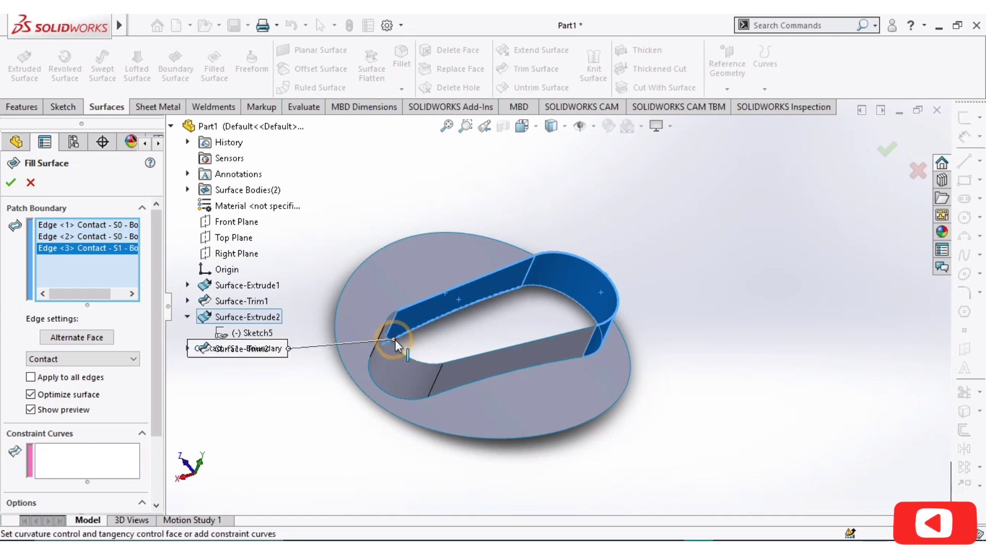
click(400, 337)
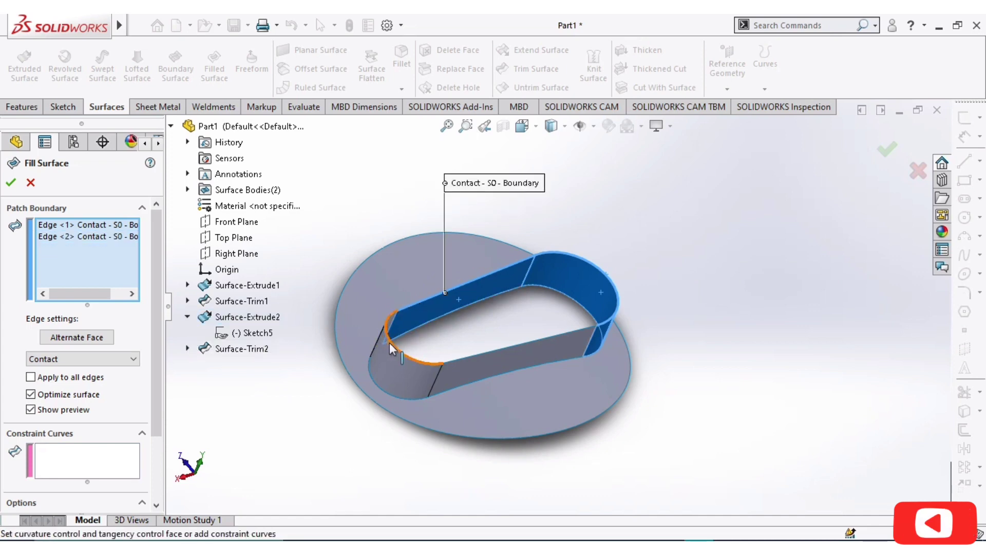
click(392, 343)
click(489, 354)
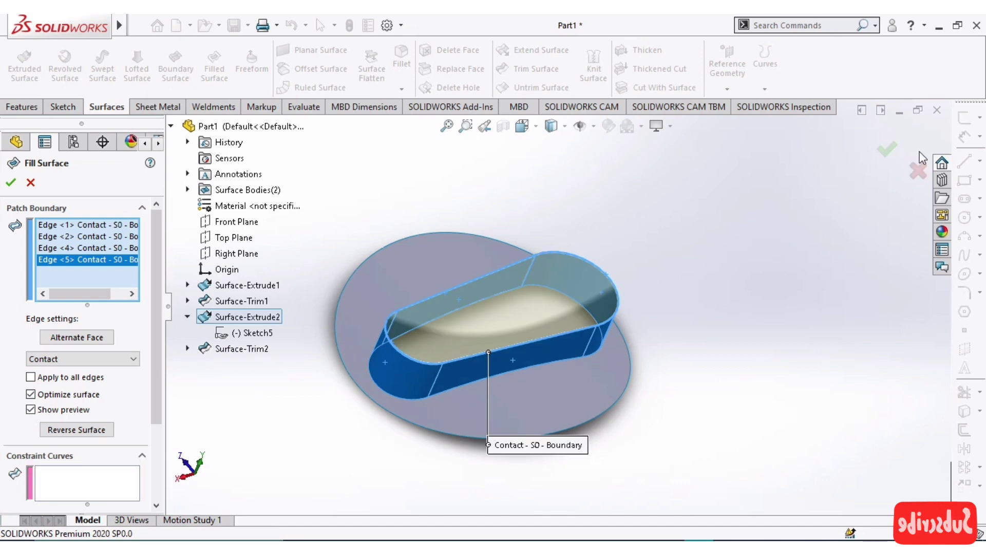
click(894, 155)
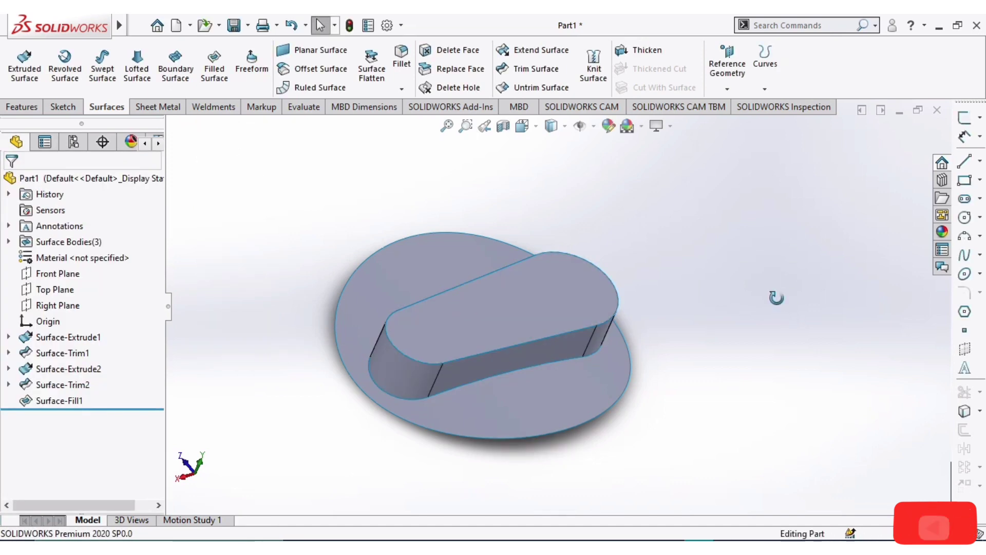
middle_drag(777, 298, 889, 271)
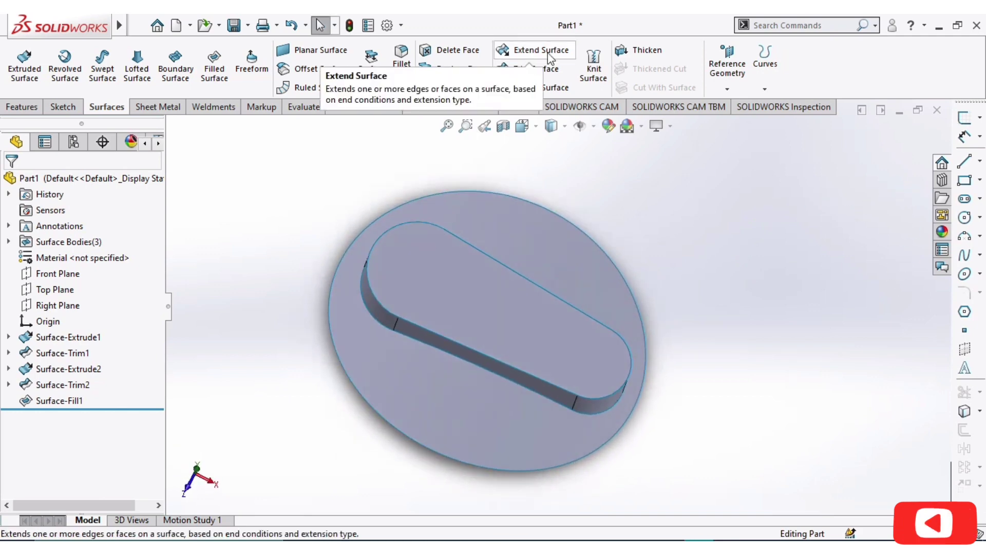
click(649, 50)
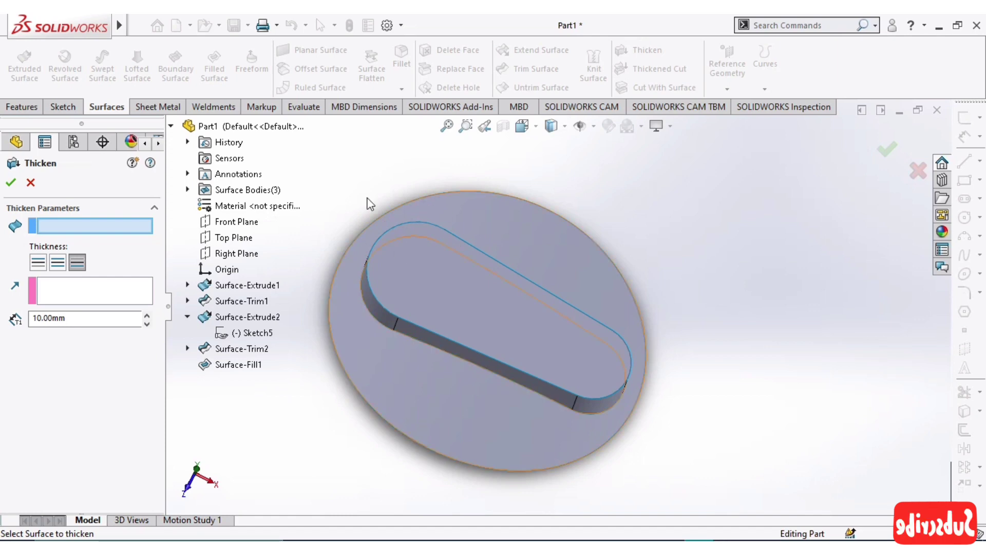
click(31, 183)
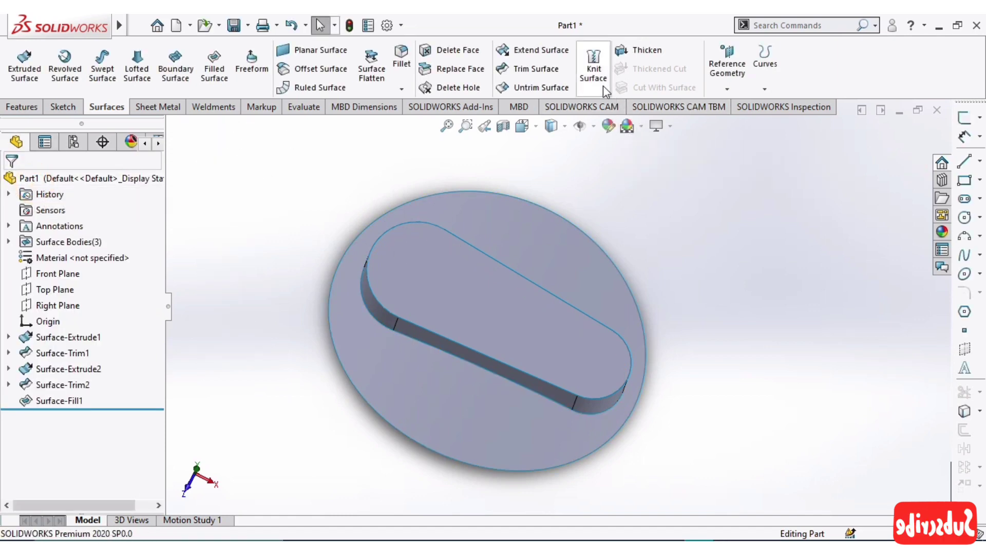
Step: Knit the trimmed elliptical surface, the filled top surface and the extruded slot walls into one surface
click(594, 67)
click(524, 238)
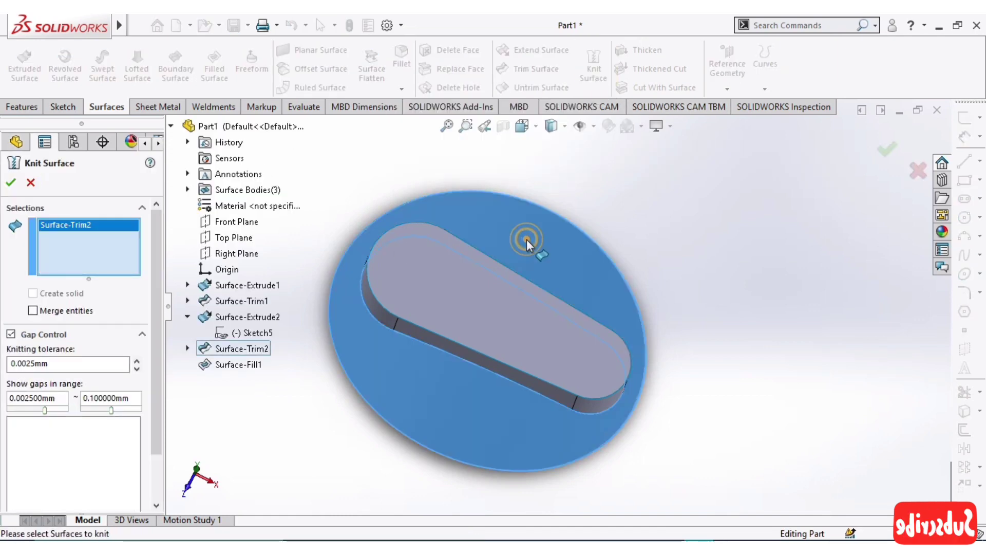
click(469, 293)
middle_drag(751, 353, 534, 307)
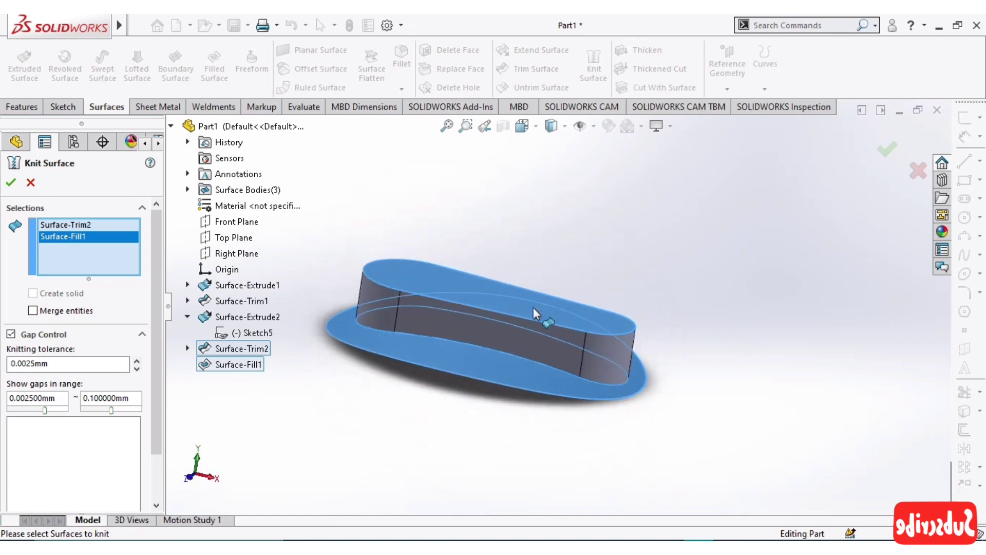
click(515, 334)
click(893, 154)
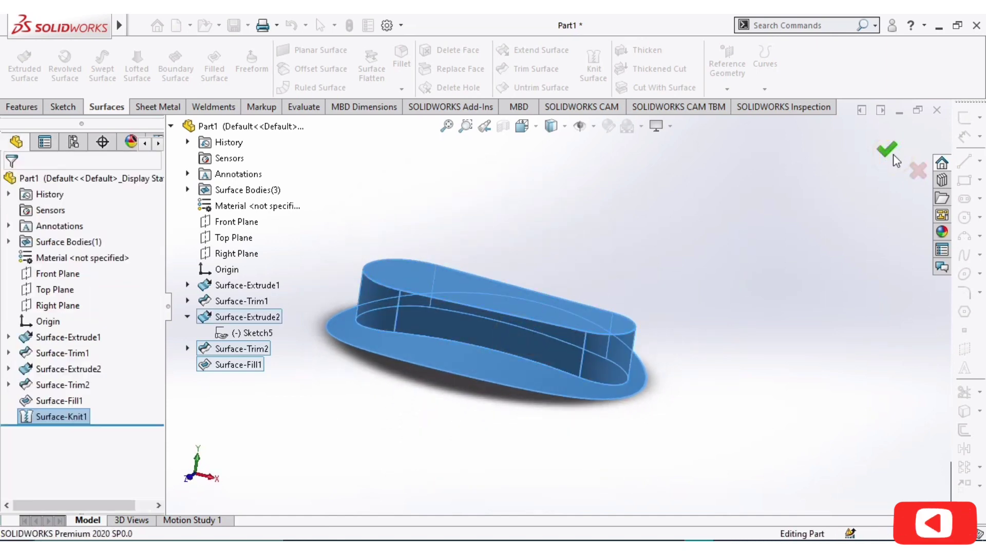
Step: Thicken the knitted surface by 2 mm to make a solid body
middle_drag(803, 230, 772, 294)
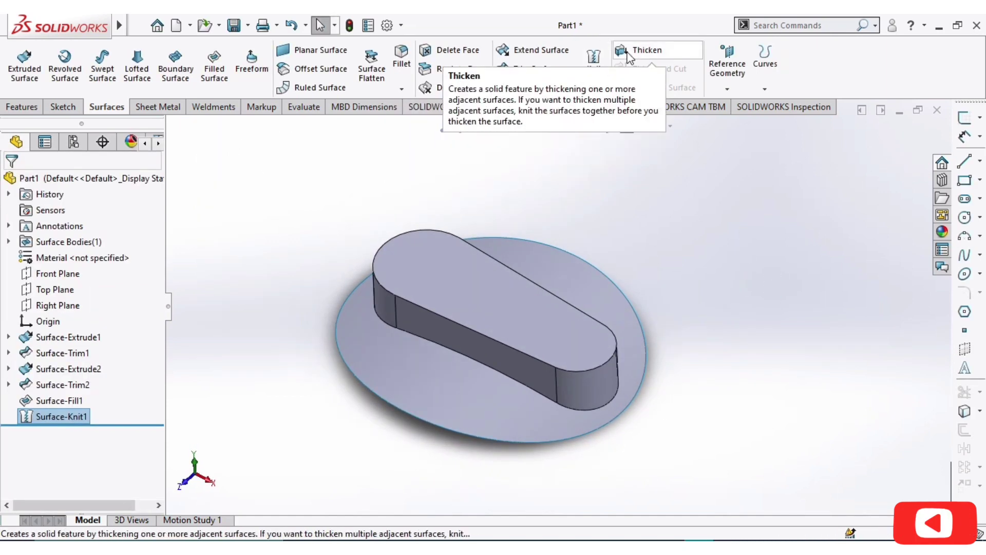
click(642, 50)
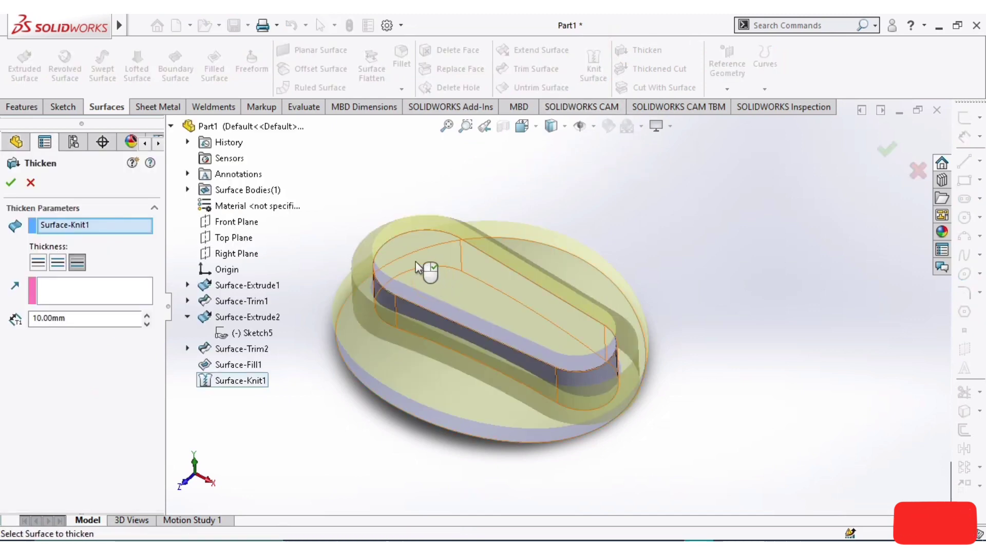
middle_drag(323, 202, 316, 159)
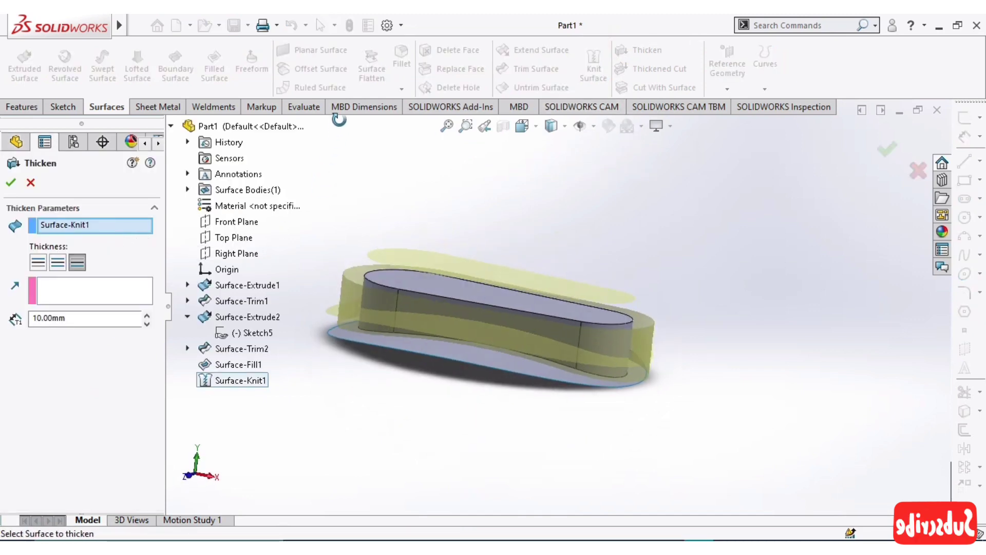
drag(77, 321, 29, 321)
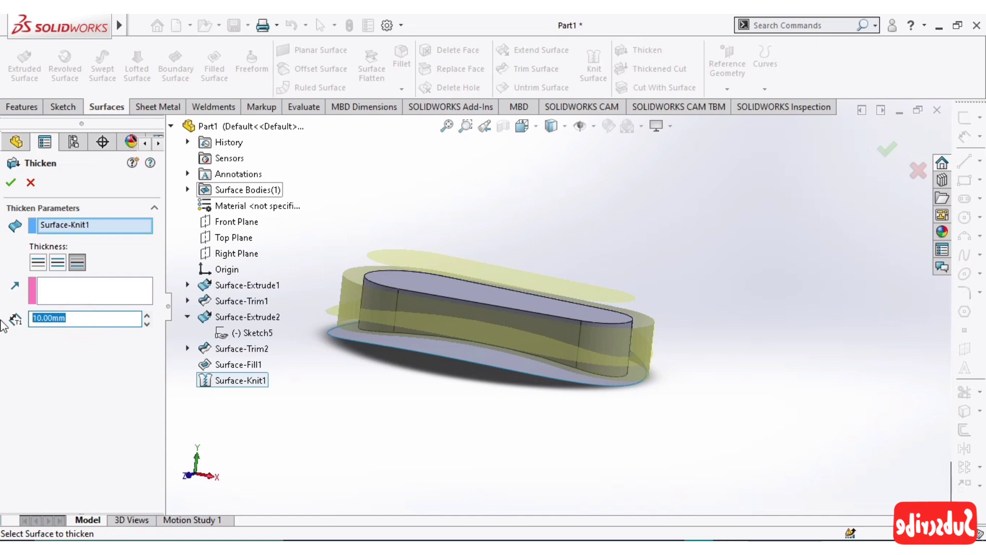
key(Return)
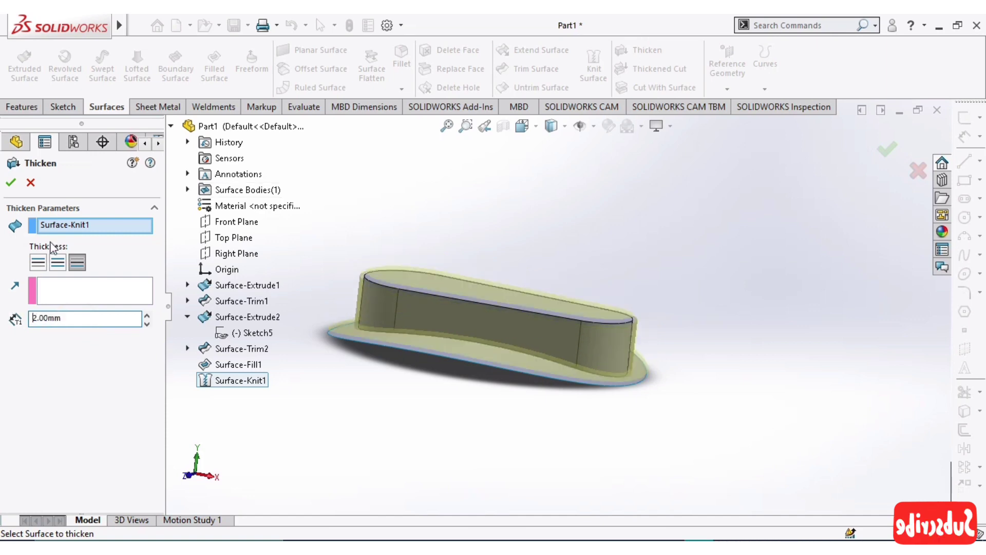
click(12, 179)
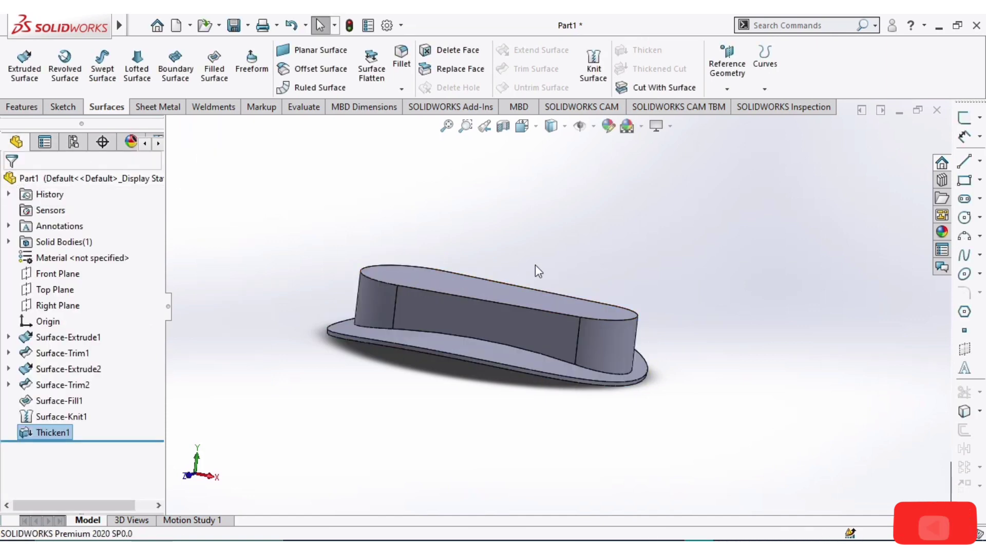
Step: Fillet the outer top edge loop of the raised slot with a 10 mm radius, using tangent propagation
middle_drag(616, 345, 562, 270)
click(402, 57)
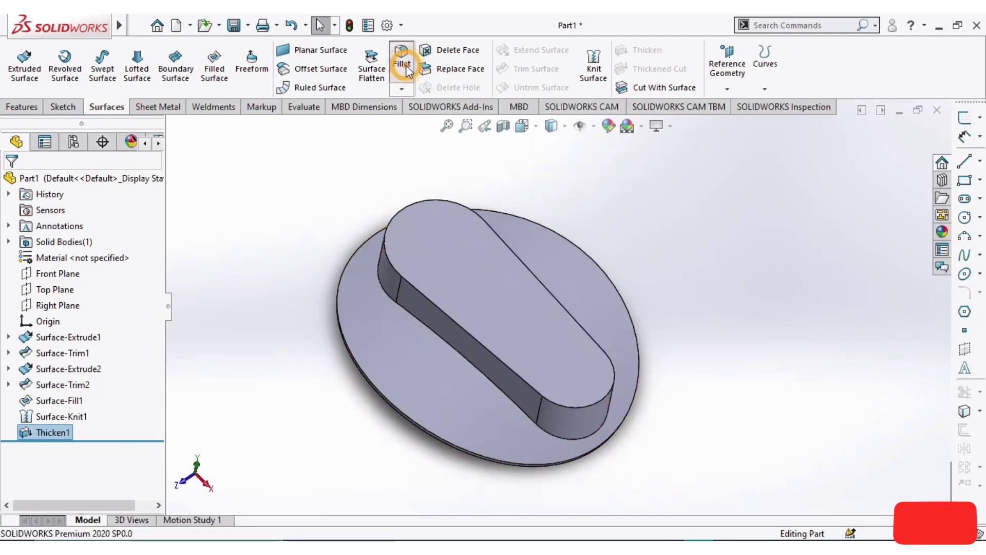
click(440, 306)
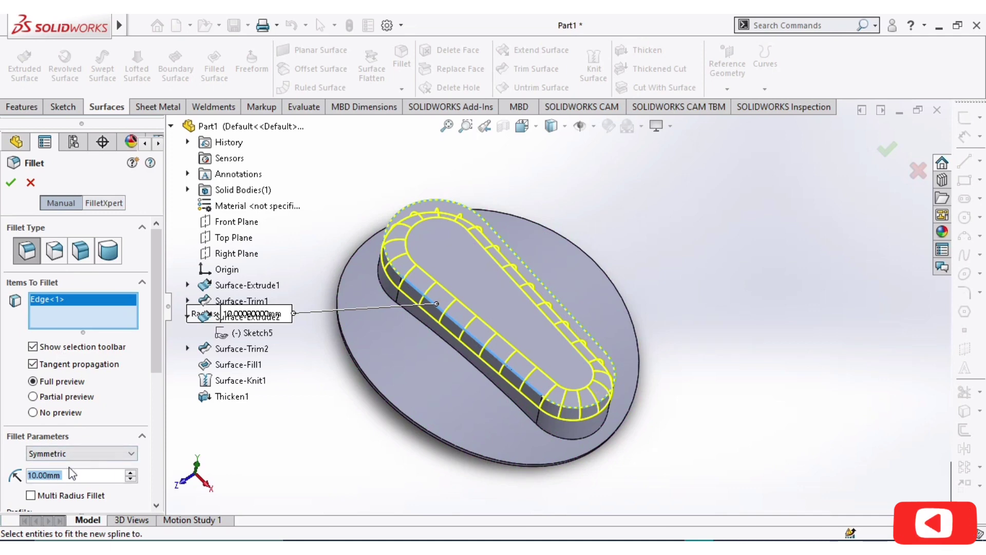
click(10, 183)
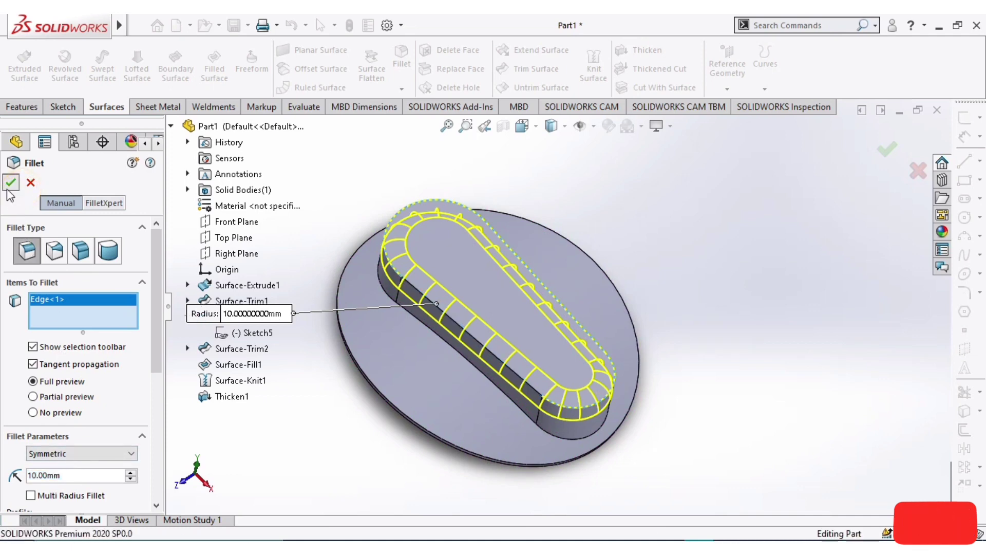
Step: Fillet the edge loop around the slot opening on the part's underside with a 10 mm radius
middle_drag(458, 335, 771, 437)
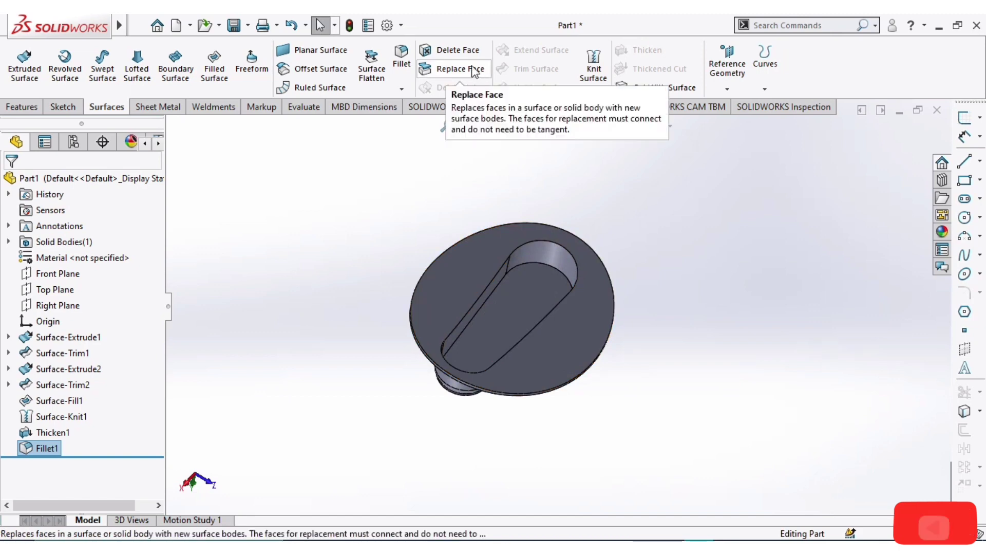
click(400, 62)
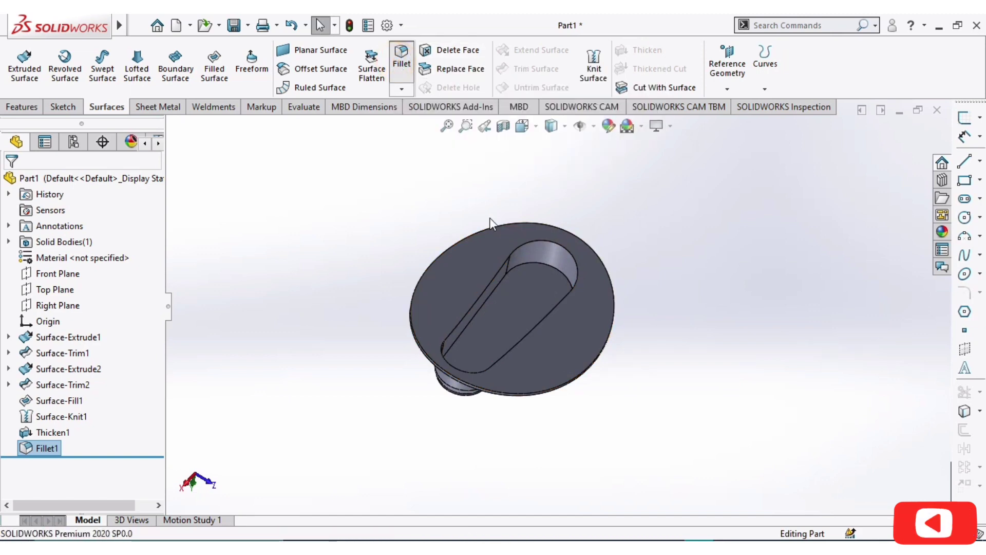
click(547, 238)
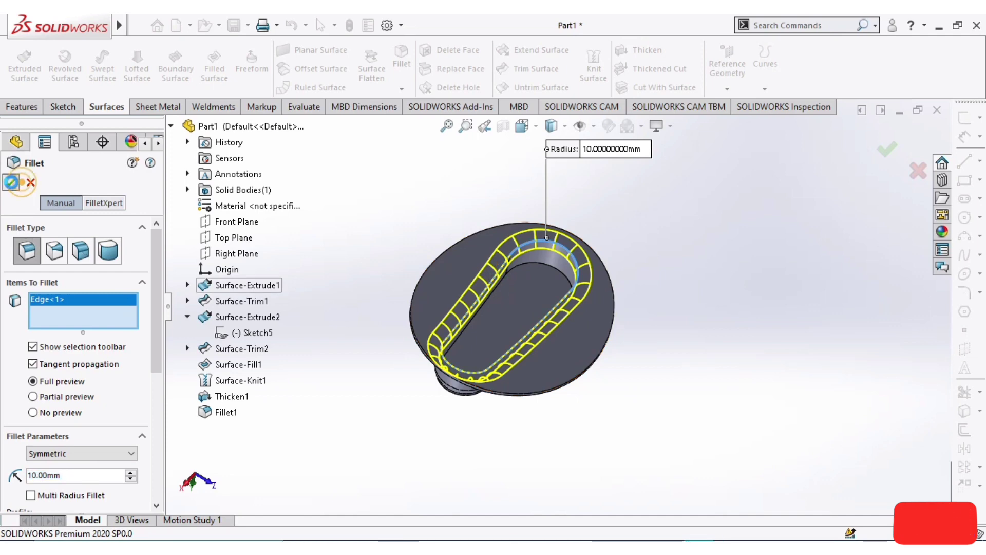
click(12, 182)
Step: Apply the Red appearance from the Solid category to the whole part
middle_drag(621, 293, 634, 216)
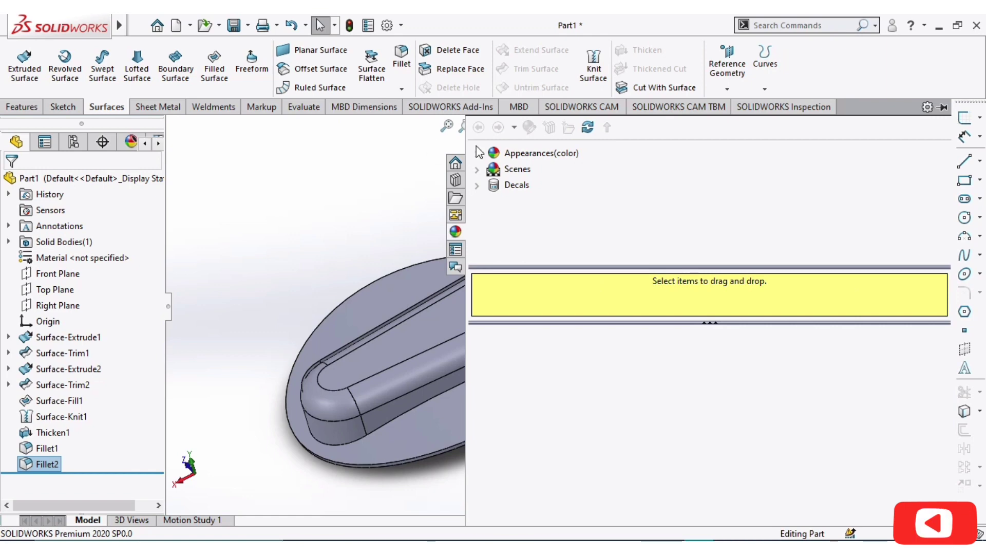
click(478, 154)
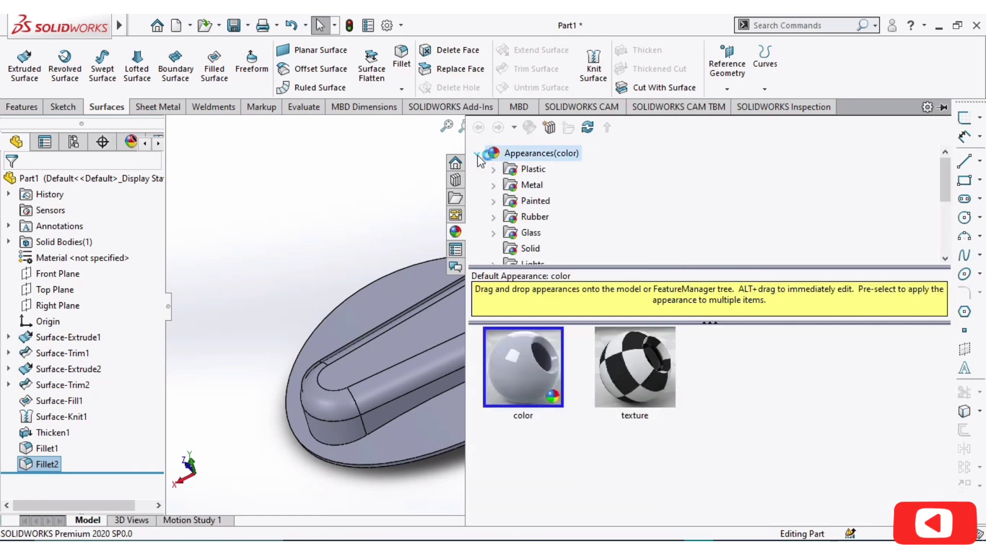
click(533, 249)
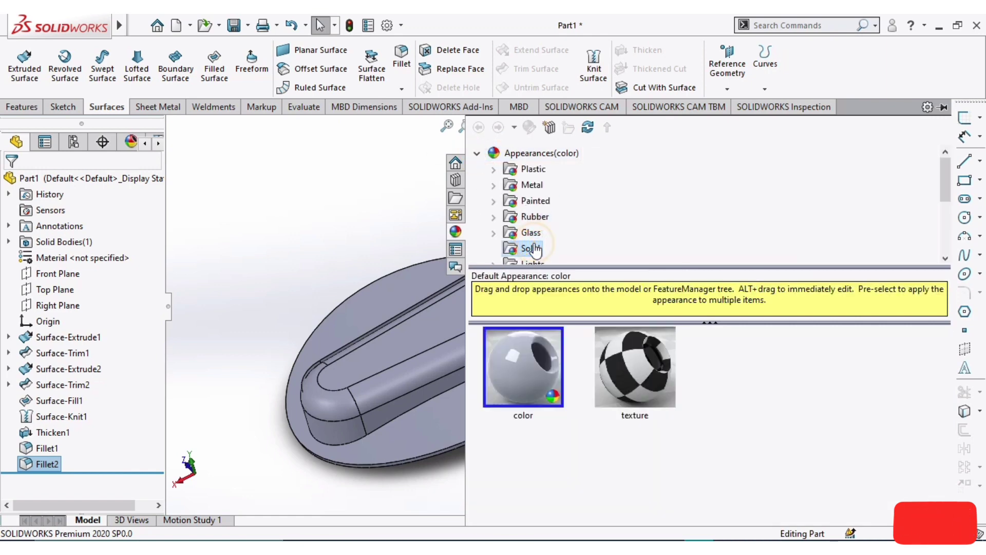
click(635, 366)
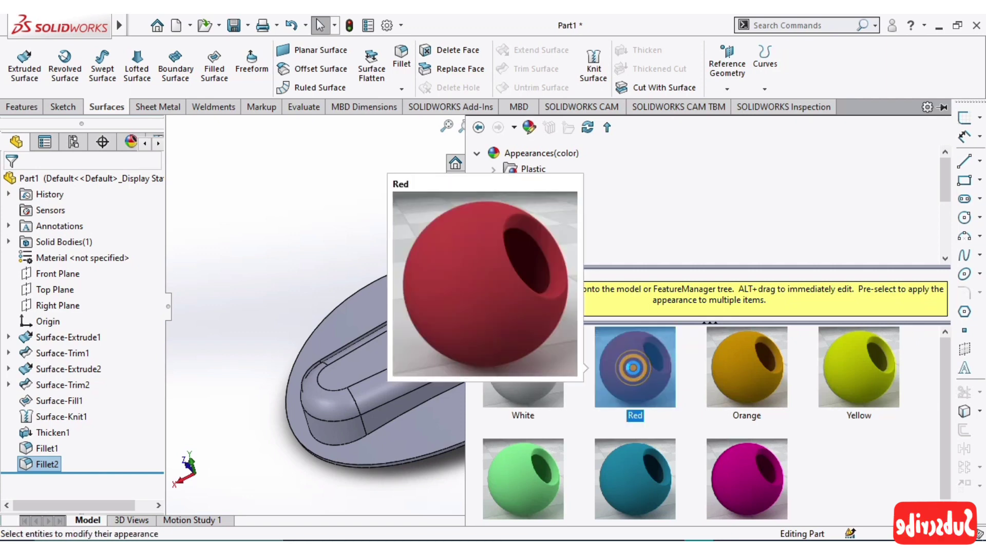
double_click(634, 368)
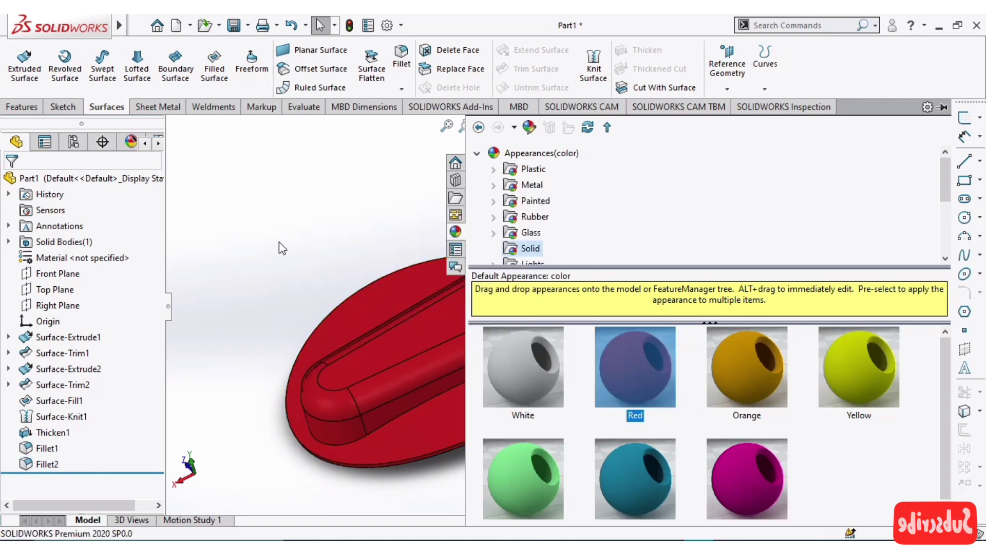
click(287, 255)
Step: Split the graphics area into four views to show the finished part from several sides
middle_drag(286, 255, 324, 26)
click(538, 125)
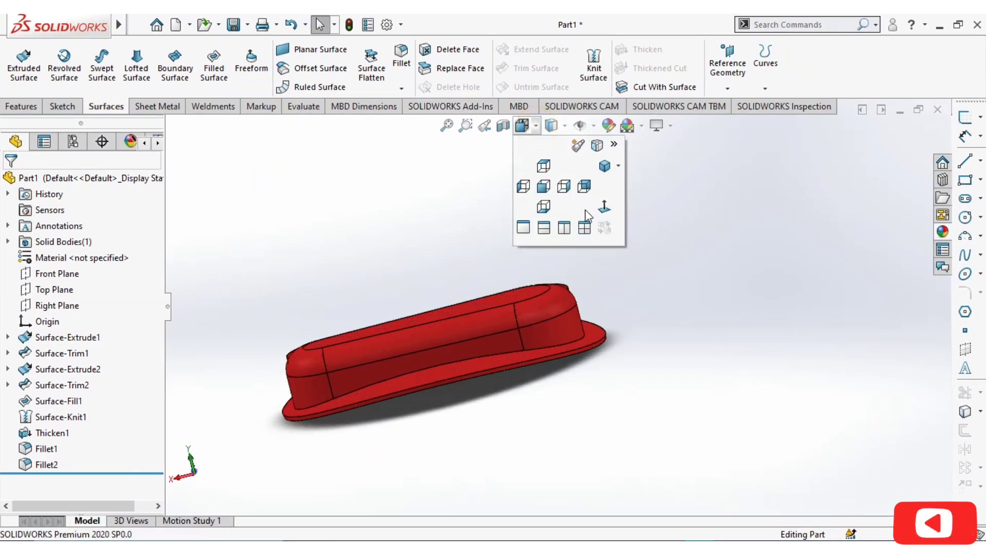
click(582, 228)
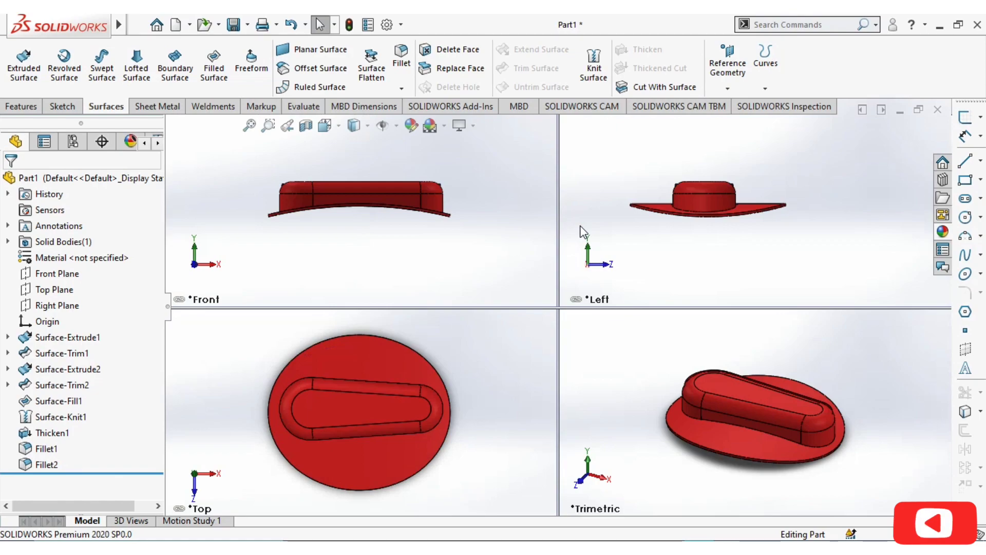